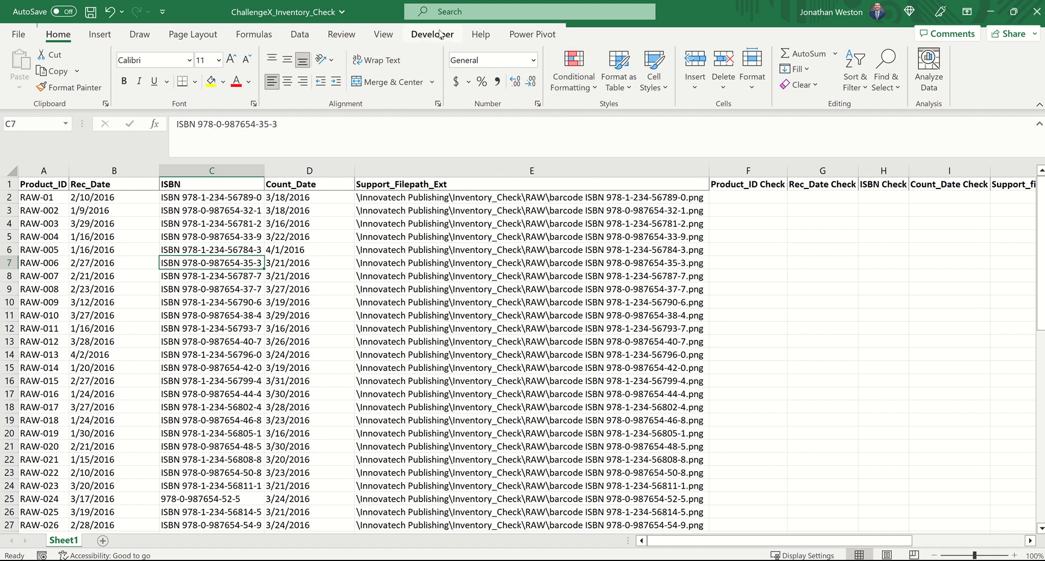
Step: Review the RegExpMatch function code in Module1 of the ChallengeX_Inventory_Check VBA project, and return to the worksheet
click(429, 36)
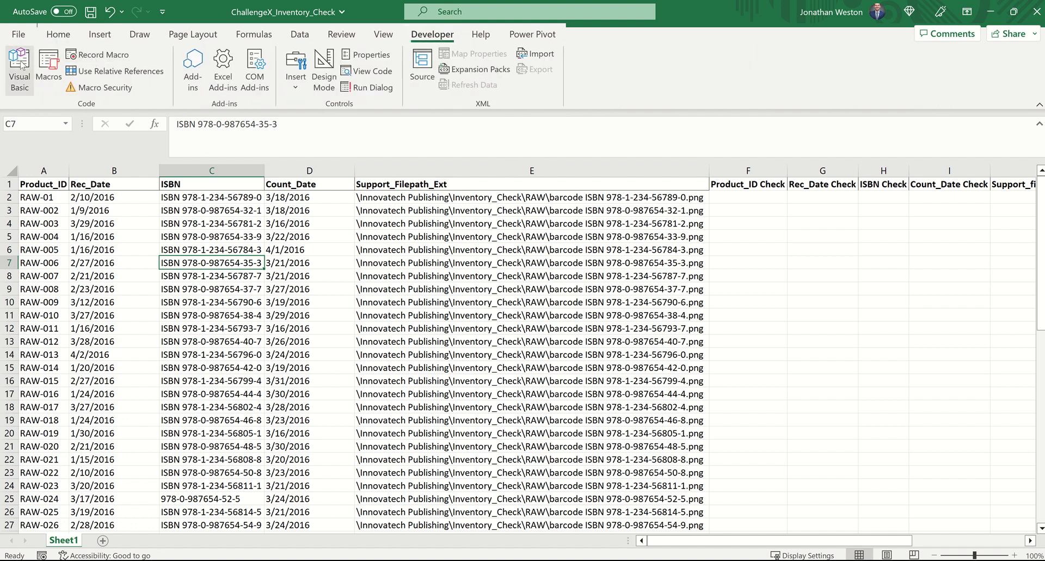
click(20, 64)
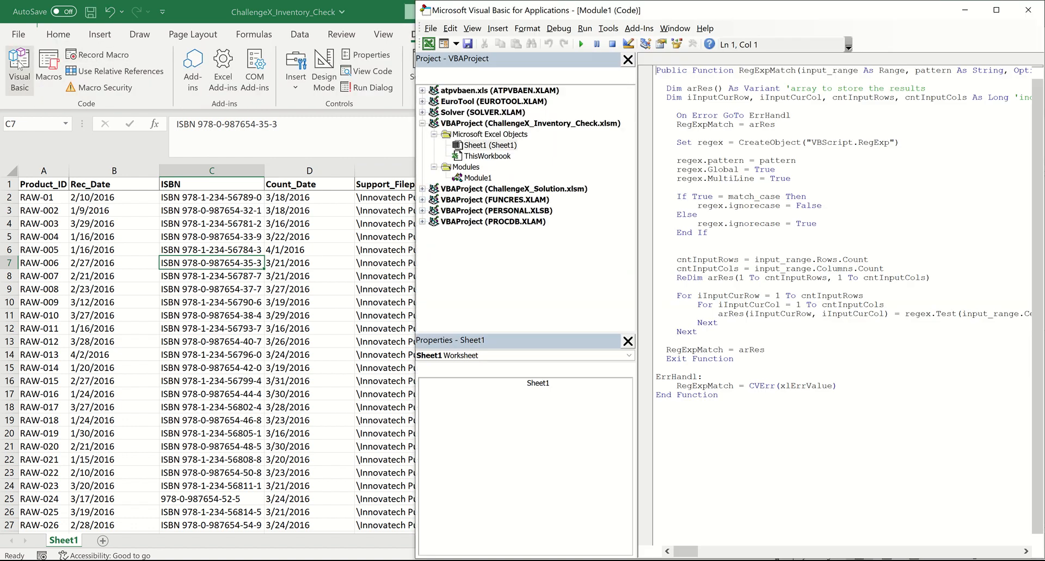
click(482, 178)
drag(724, 395, 765, 403)
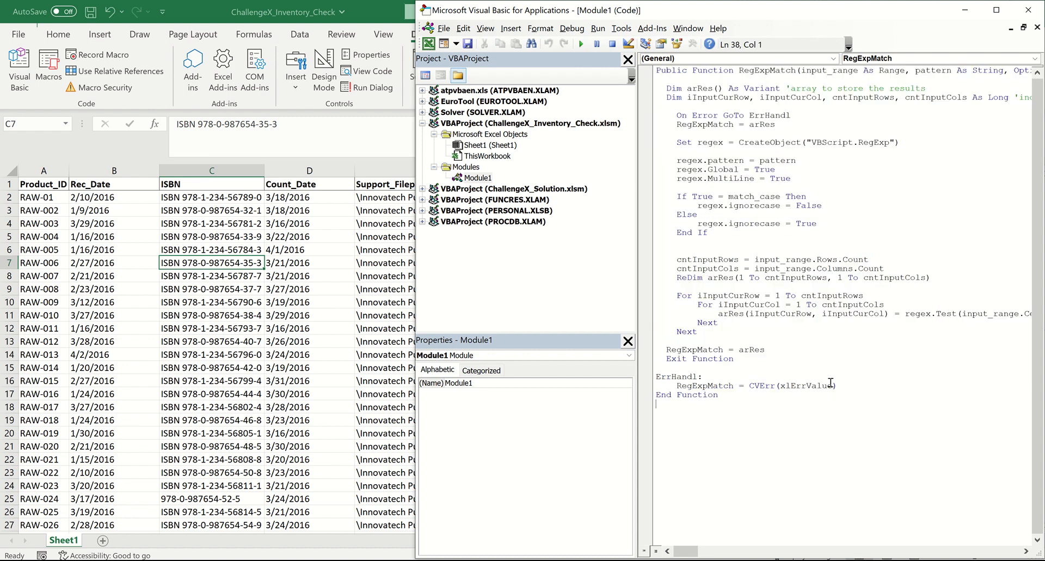
click(1029, 10)
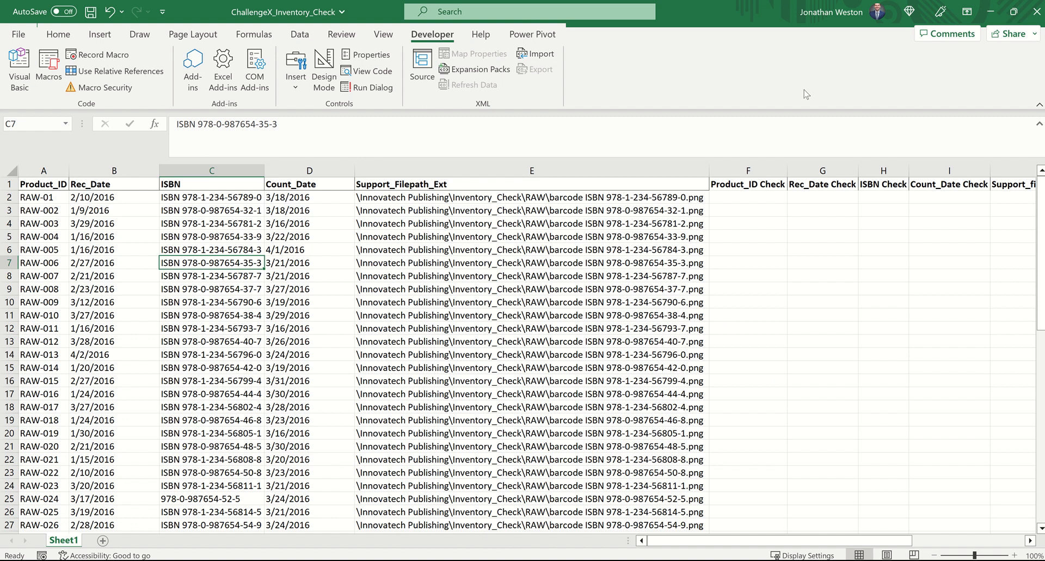
Step: Enter the product ID pattern (RAW|WIP|FIN)-\d{3} in cell M1 beside the Product Check Regex label
drag(678, 542, 618, 536)
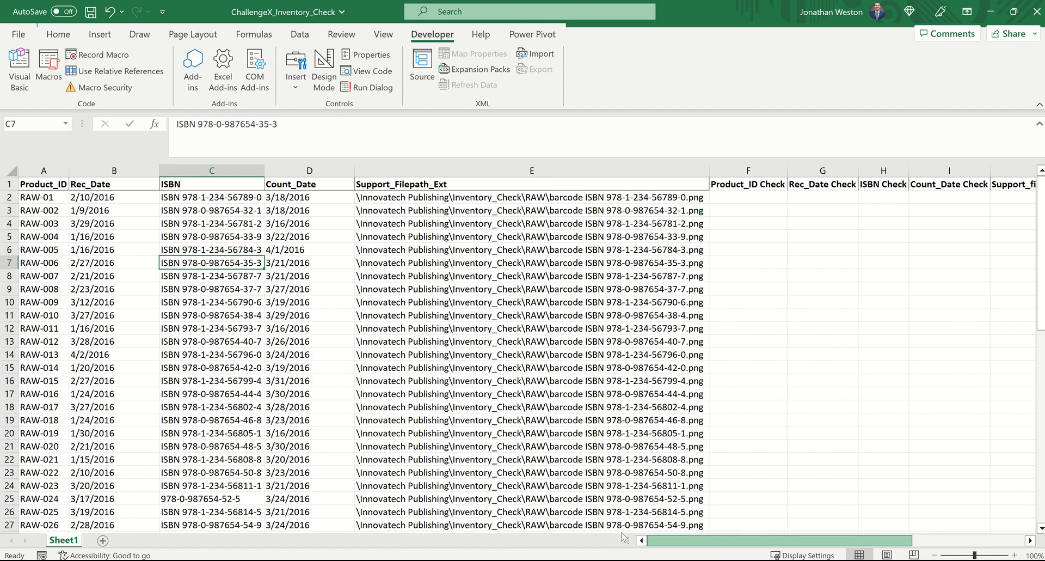
drag(664, 534, 814, 531)
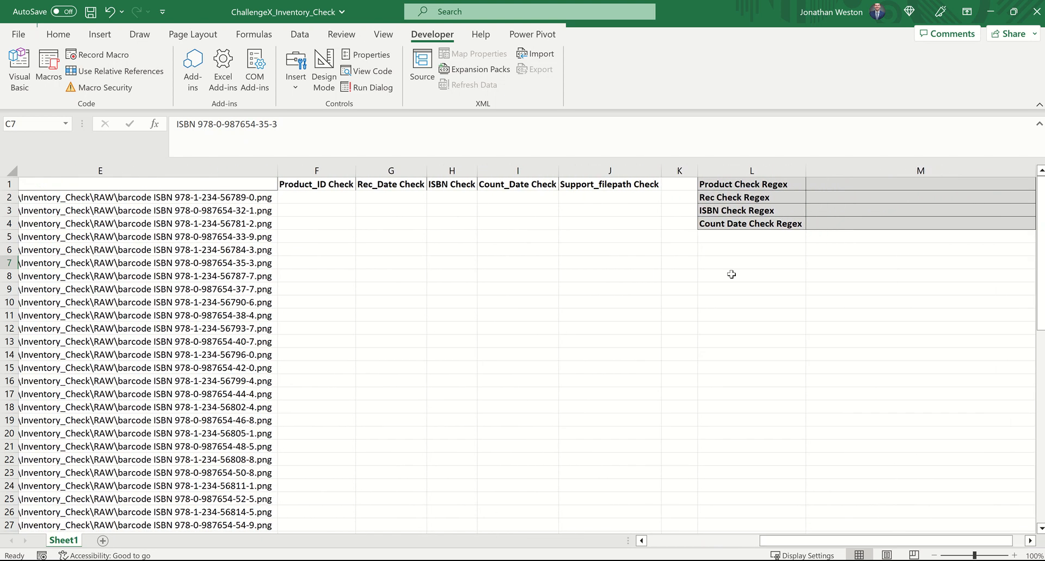
click(844, 184)
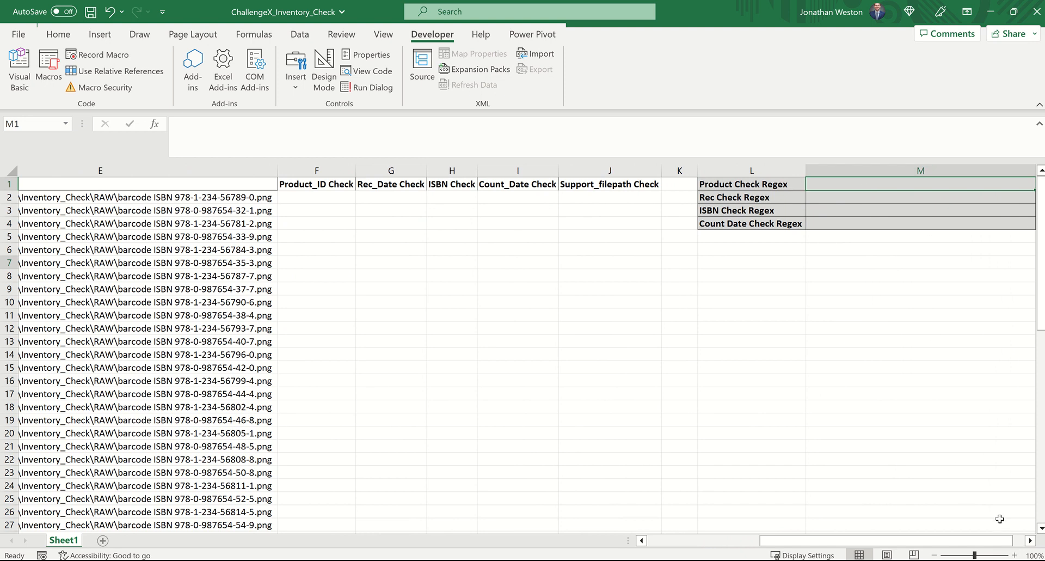
drag(996, 540, 1004, 541)
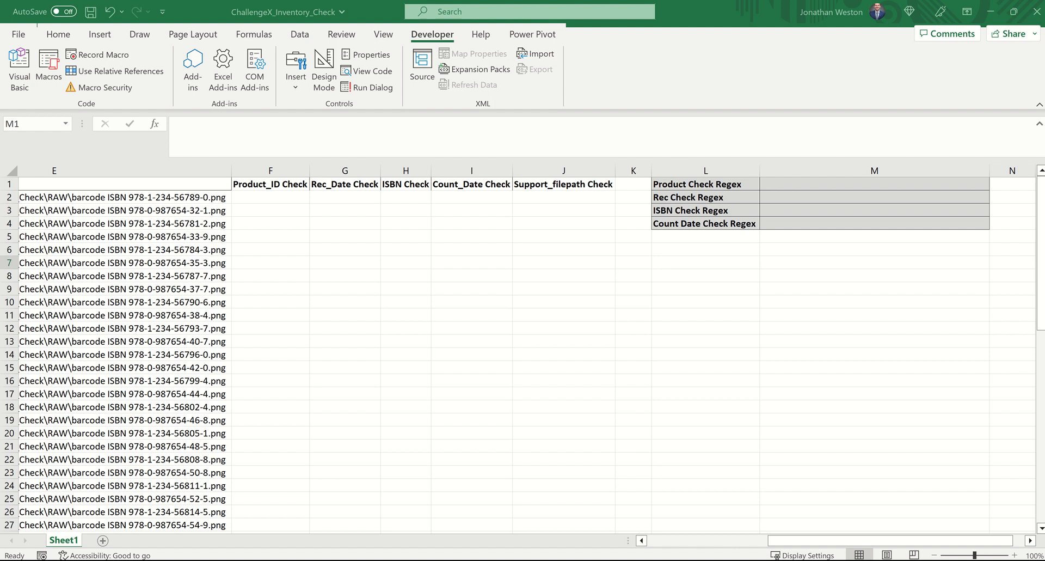
key(alt+Tab)
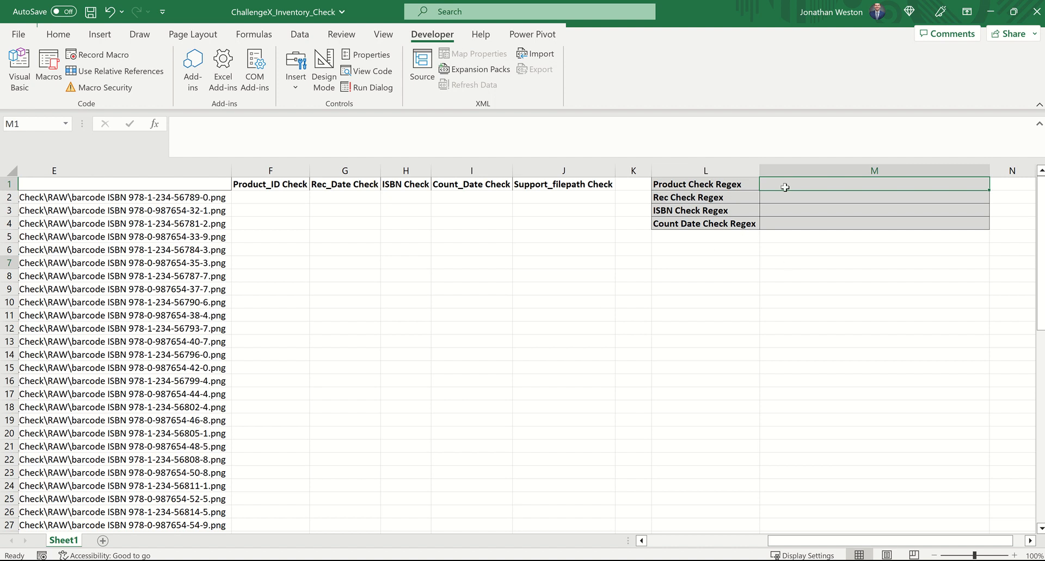
text((R)
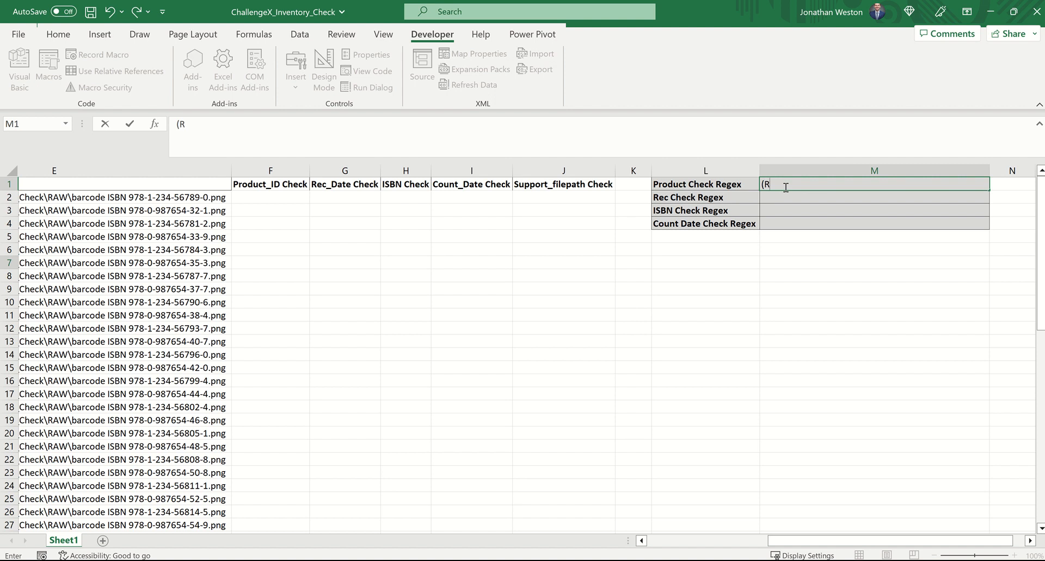
text(AW|WIP|FIN))
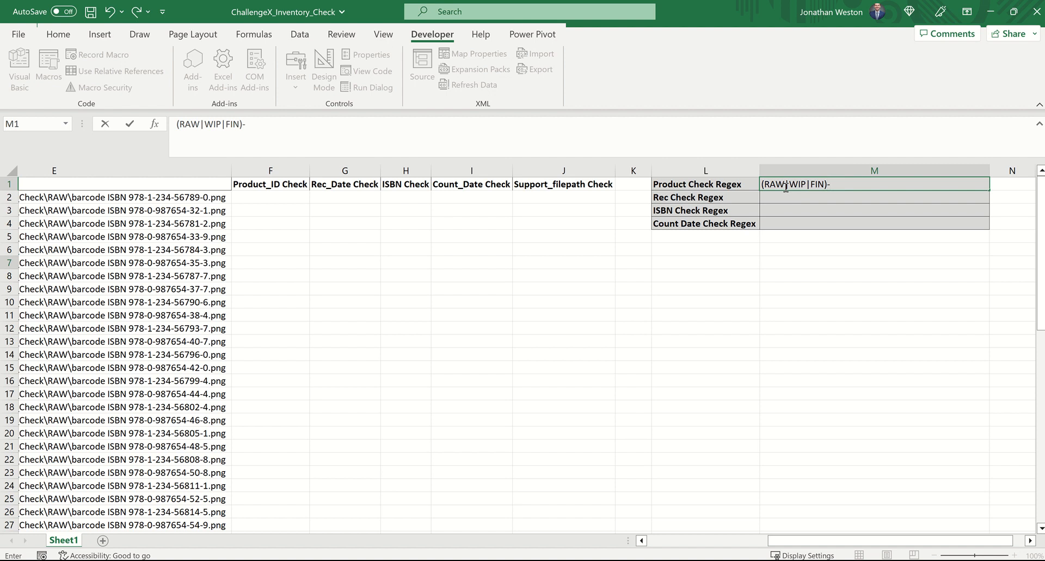
text(-\d{3})
key(ctrl+Return)
Step: Enter =RegExpMatch(A2,$M$1) in F2 and fill it down the Product_ID Check column
click(288, 198)
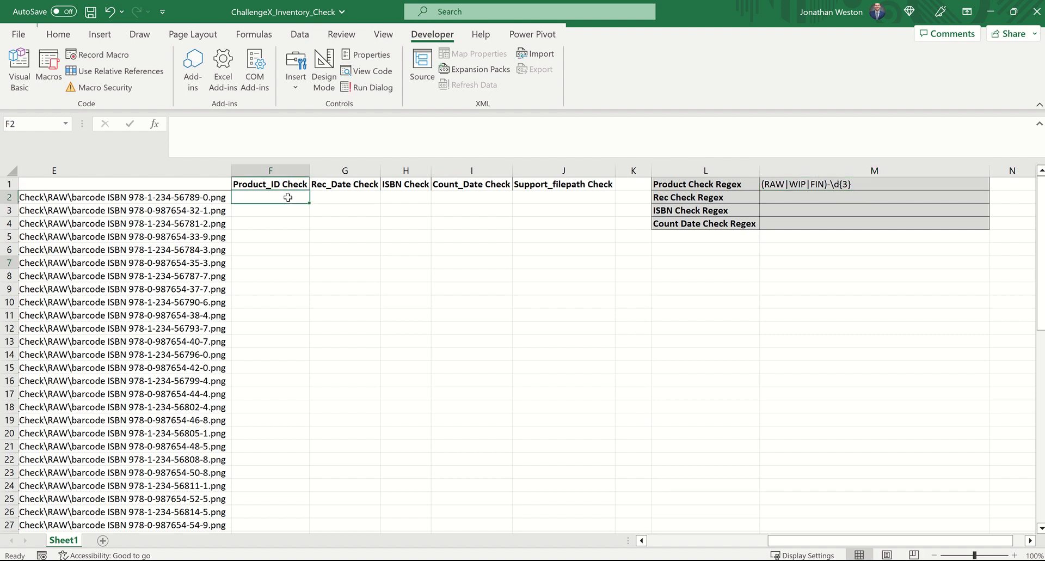
text(=rege)
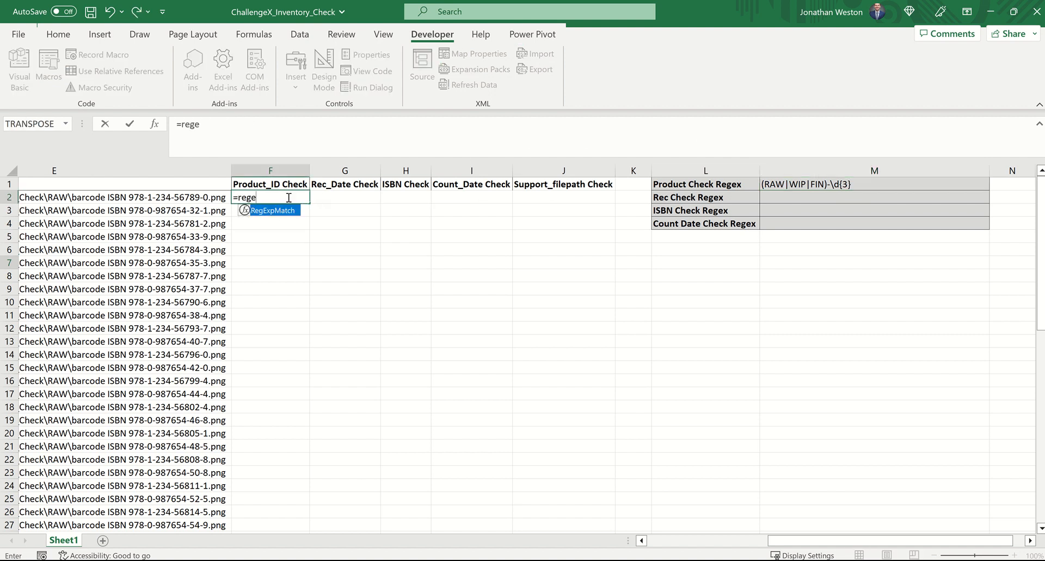
key(Tab)
scroll(238, 184, left, 3)
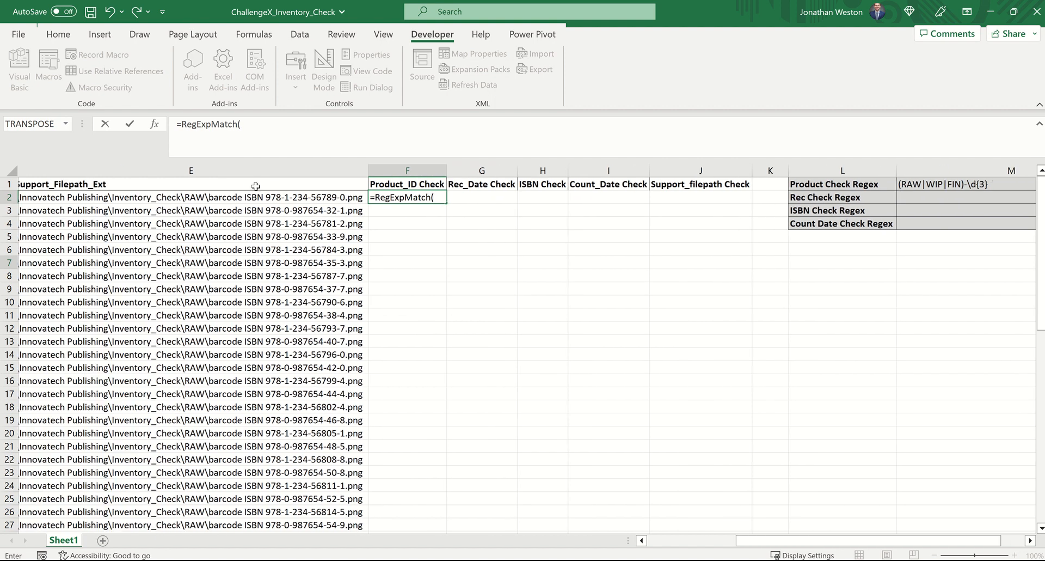
scroll(238, 184, left, 3)
click(48, 197)
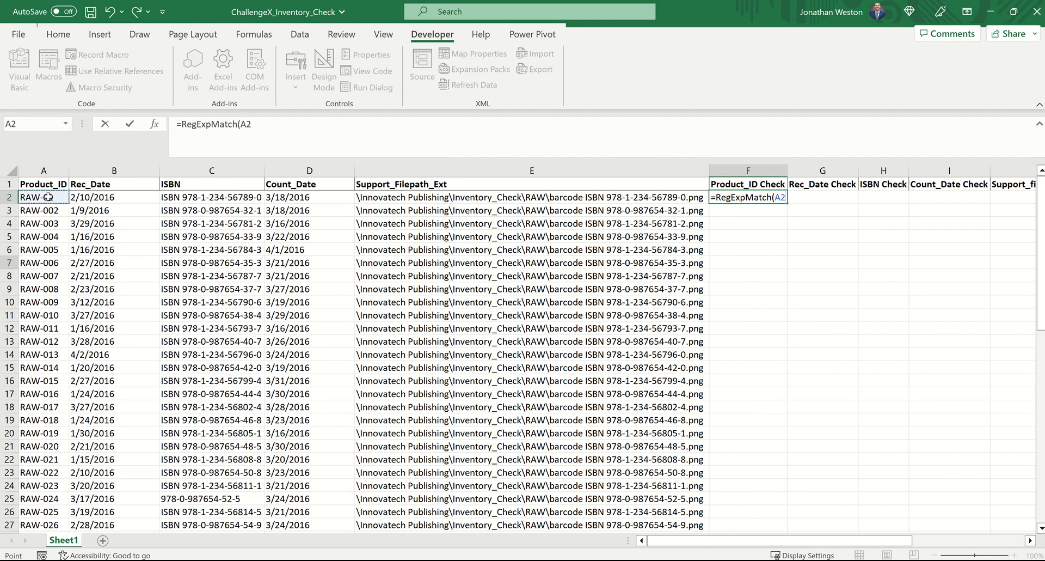
text(,)
scroll(332, 243, right, 5)
scroll(332, 243, right, 2)
click(417, 184)
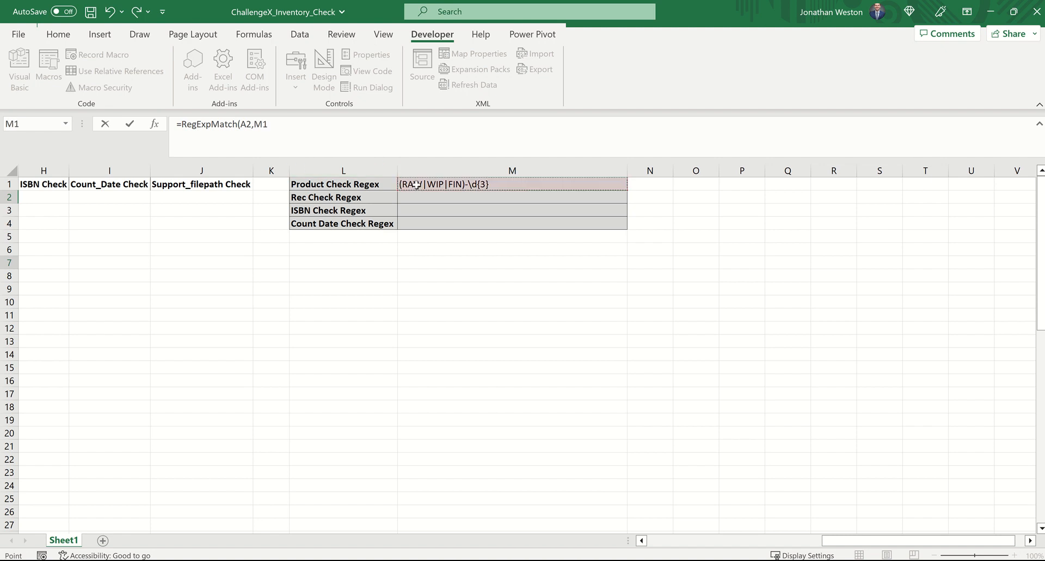
key(F4)
text())
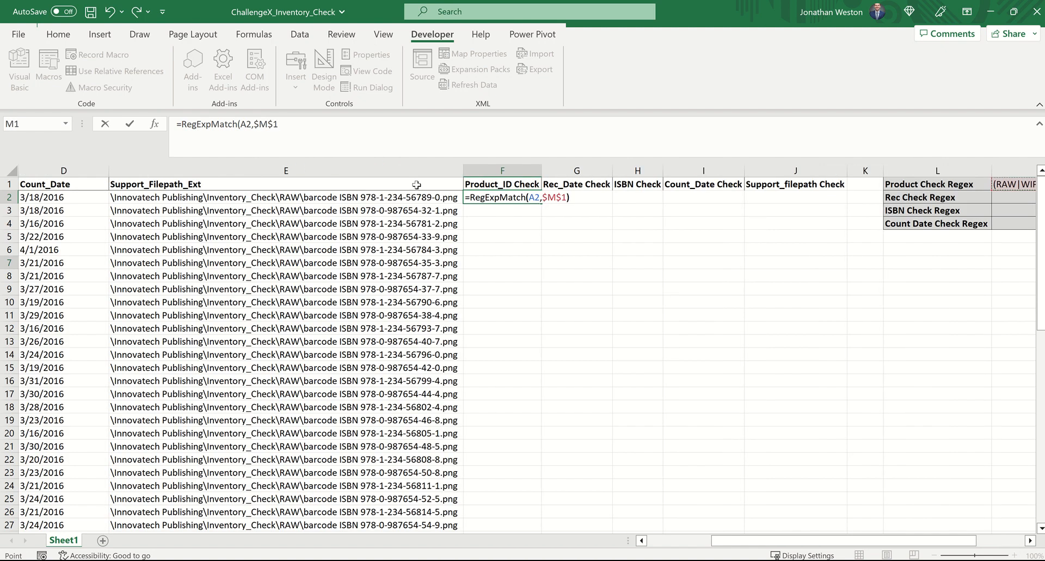
key(Return)
click(523, 197)
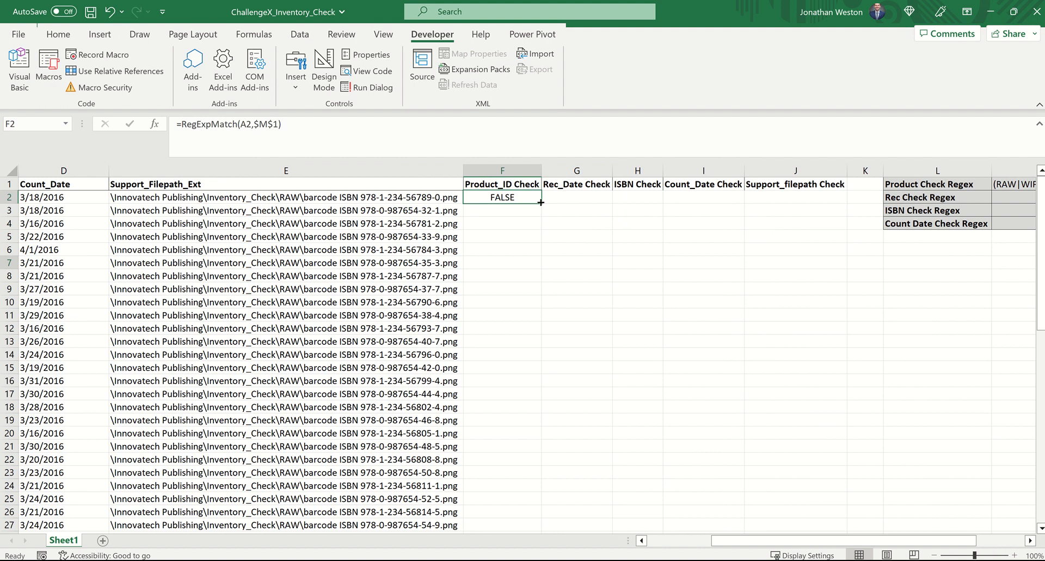
double_click(541, 203)
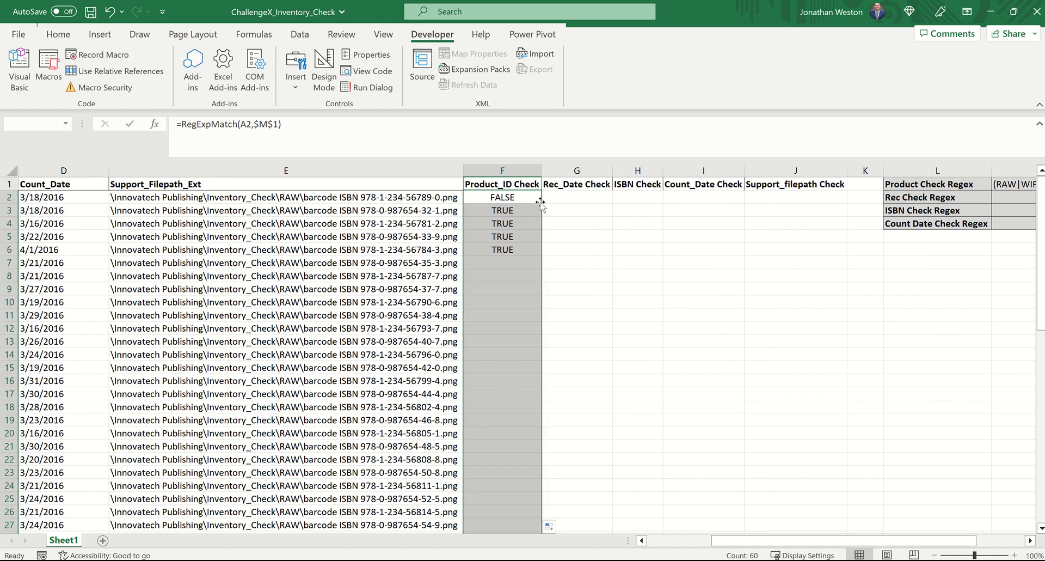
Step: Enter the date pattern [1-3]/(0?[1-9]|[12][0-9]|3[01])/2016 in cell M2 beside the Rec Check Regex label
click(593, 195)
scroll(564, 196, right, 2)
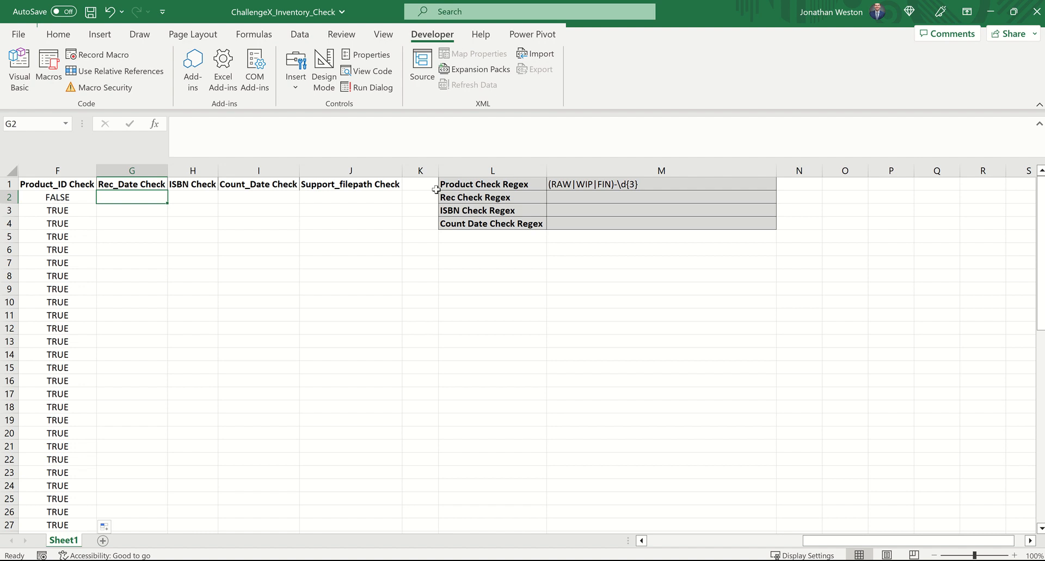
click(560, 197)
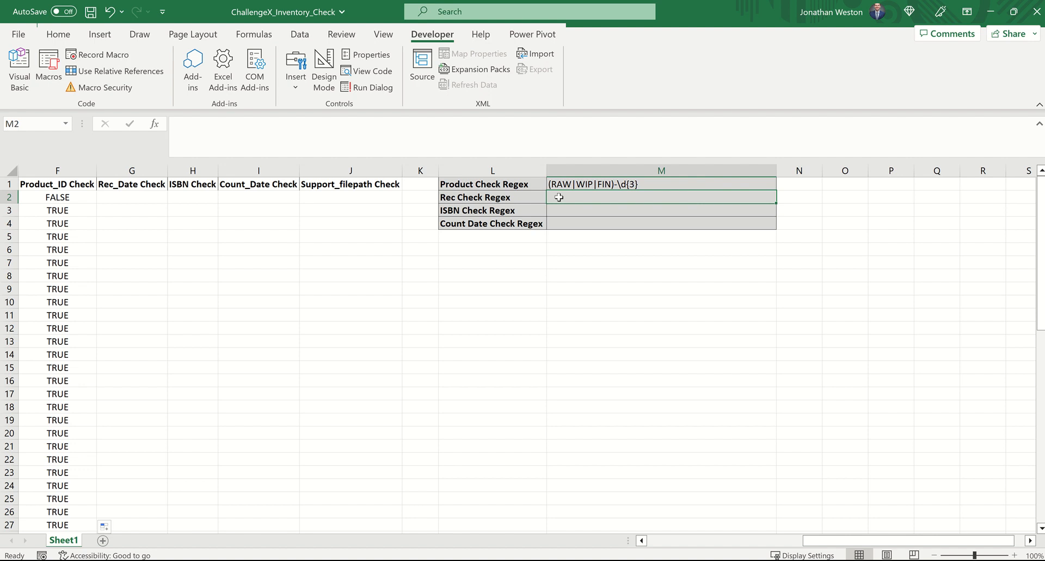
text([1-3])
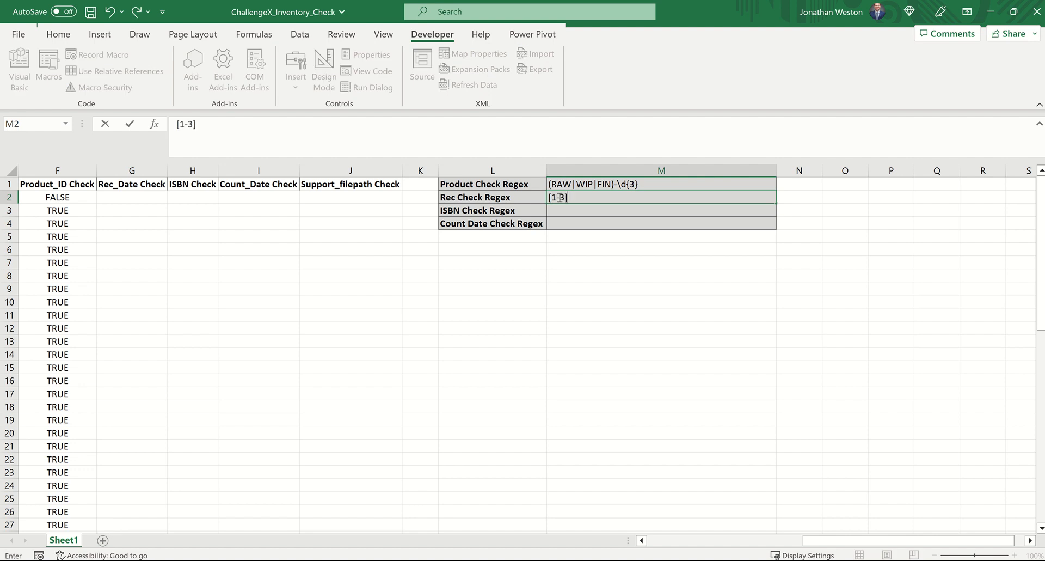
text(/()
text(0?)
text([1-9]|)
text(|[12][)
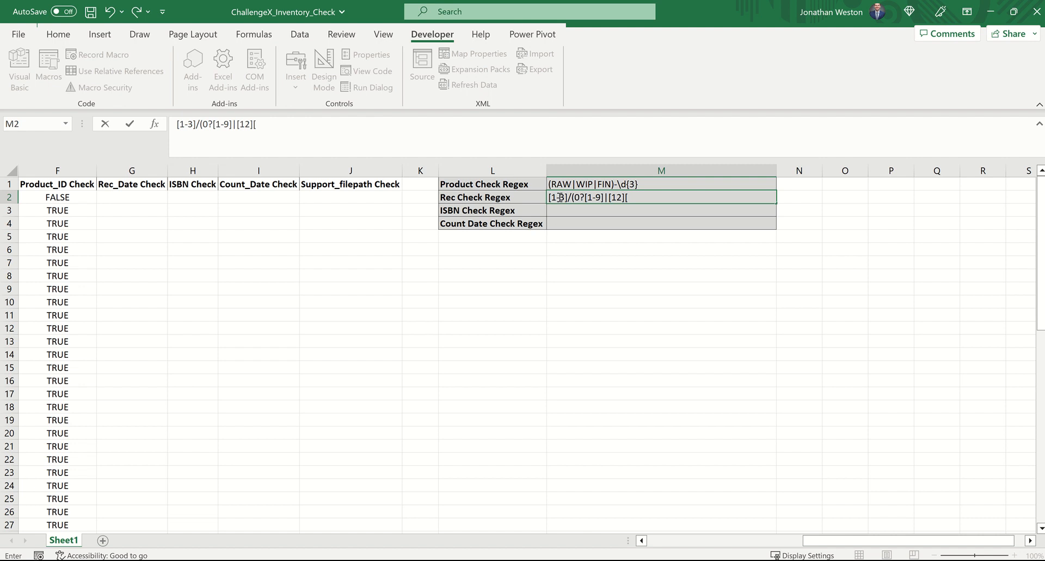
text(0-9]|3[01])/2016)
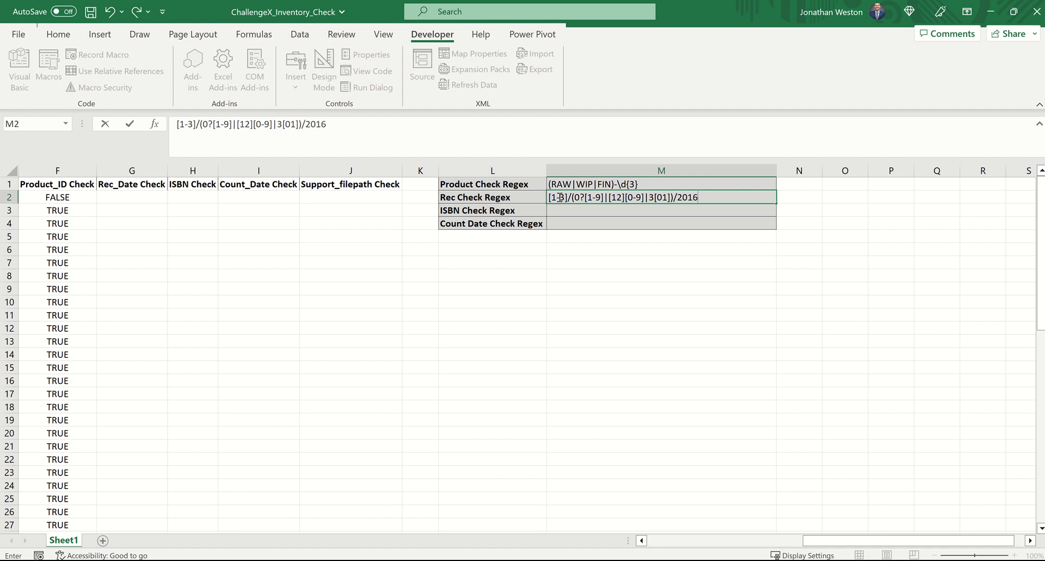
key(Return)
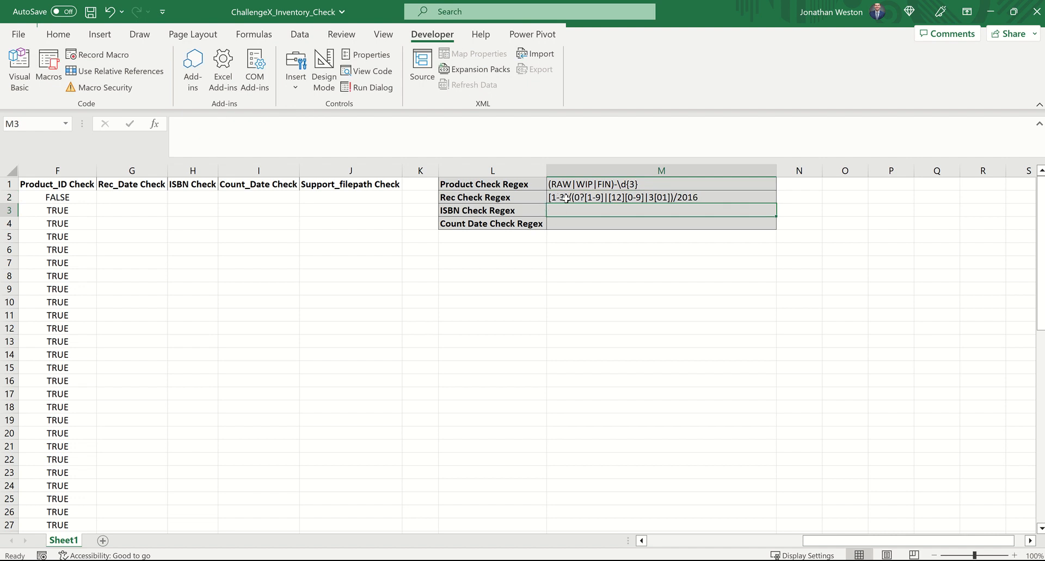
Step: Examine the pattern in M2, highlighting the optional zero 0? and the slash before the year, and leave it unedited
click(566, 198)
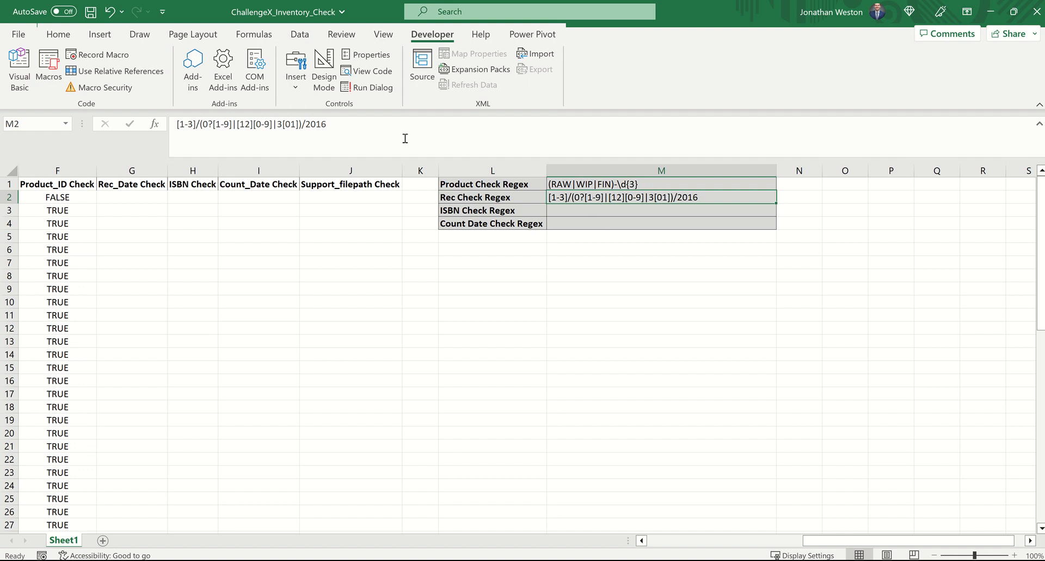
click(278, 125)
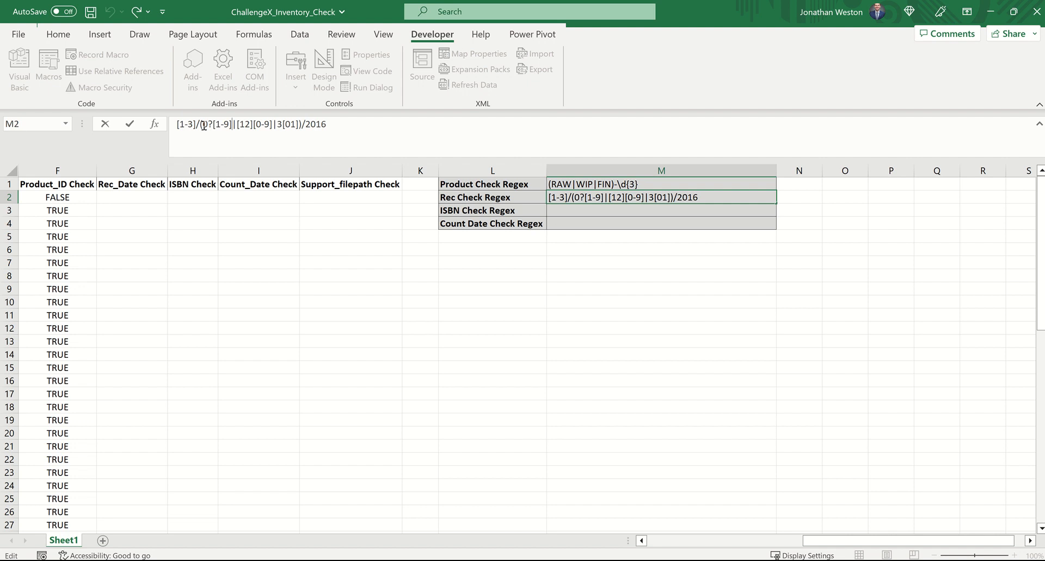
drag(205, 125, 212, 124)
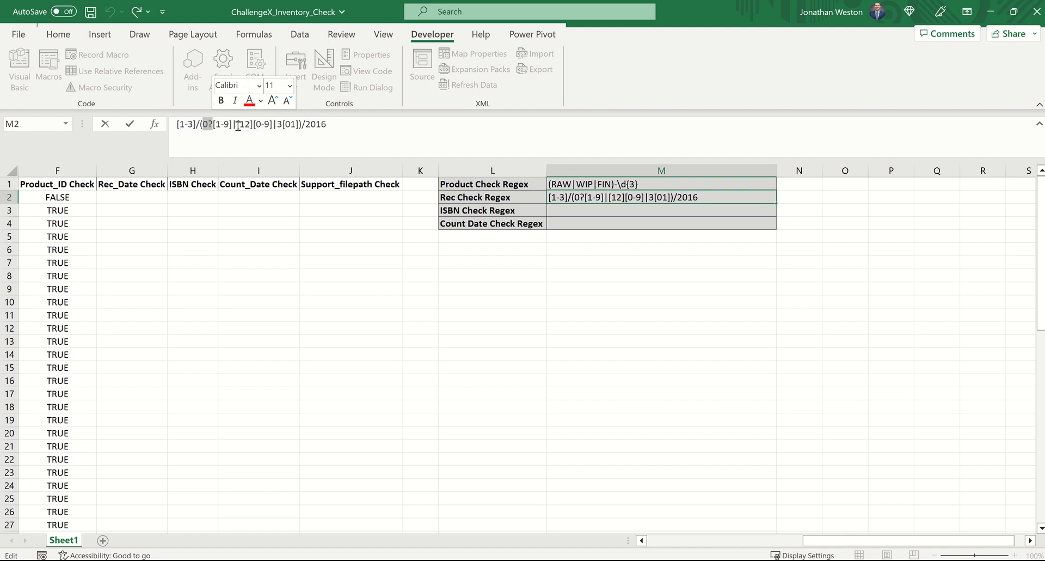
click(303, 124)
drag(303, 124, 307, 124)
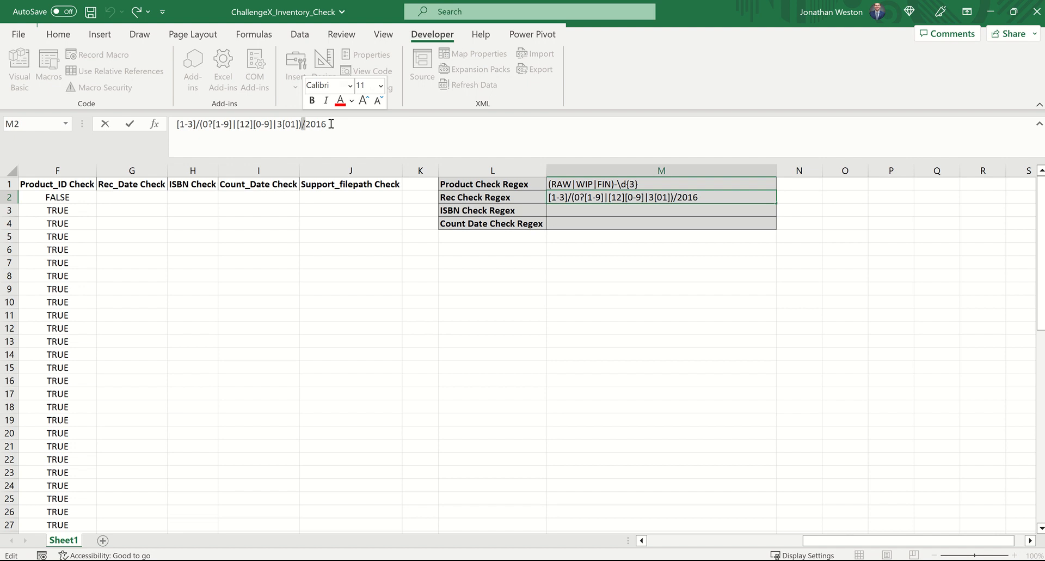
click(591, 254)
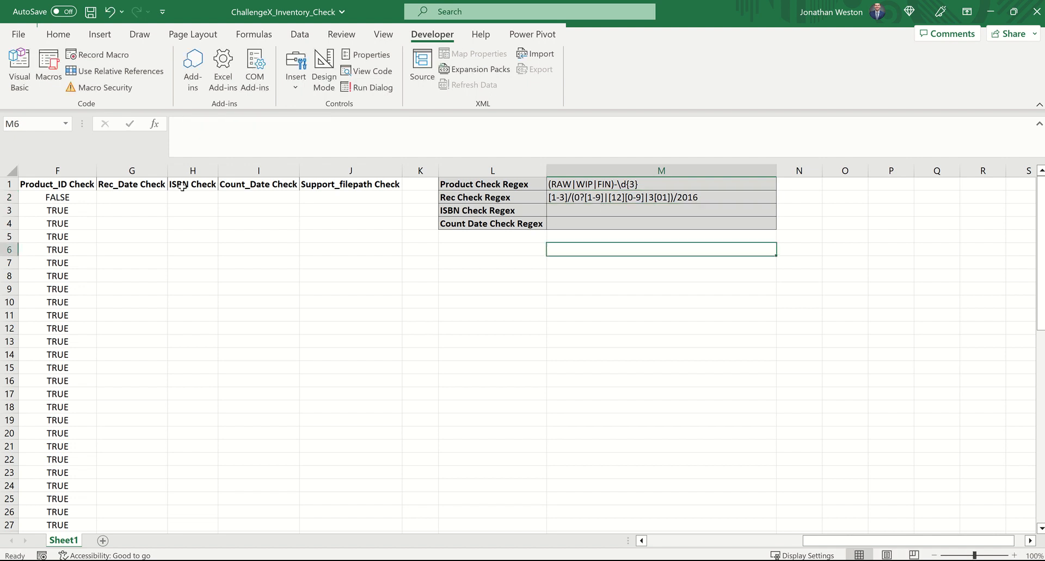
Step: Enter =RegExpMatch(B2,$M$2) in G2, the first Rec_Date Check cell
click(144, 198)
text(=reg)
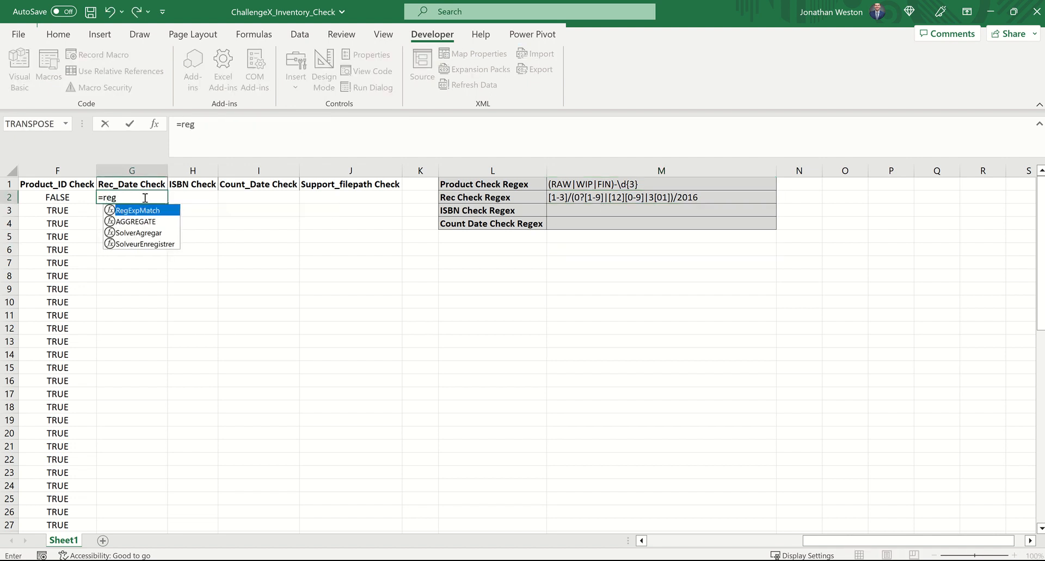
key(Tab)
scroll(433, 271, left, 3)
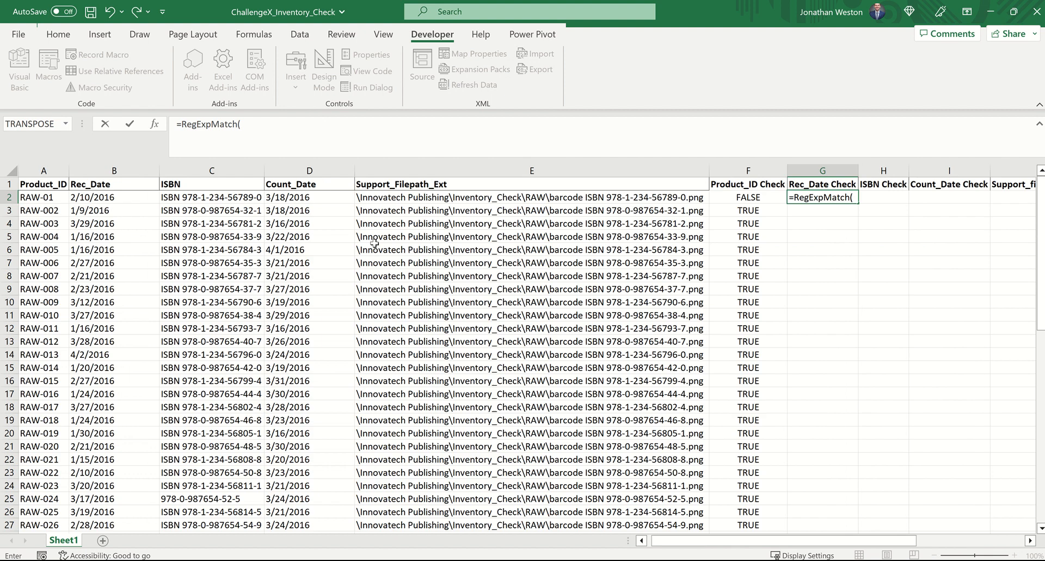
click(127, 196)
text(,)
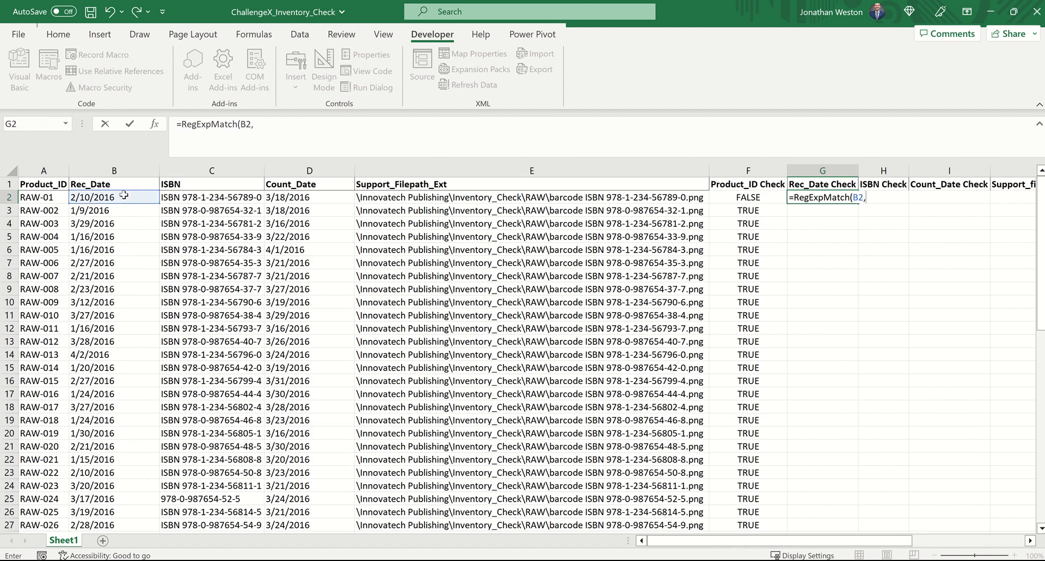
scroll(364, 210, right, 3)
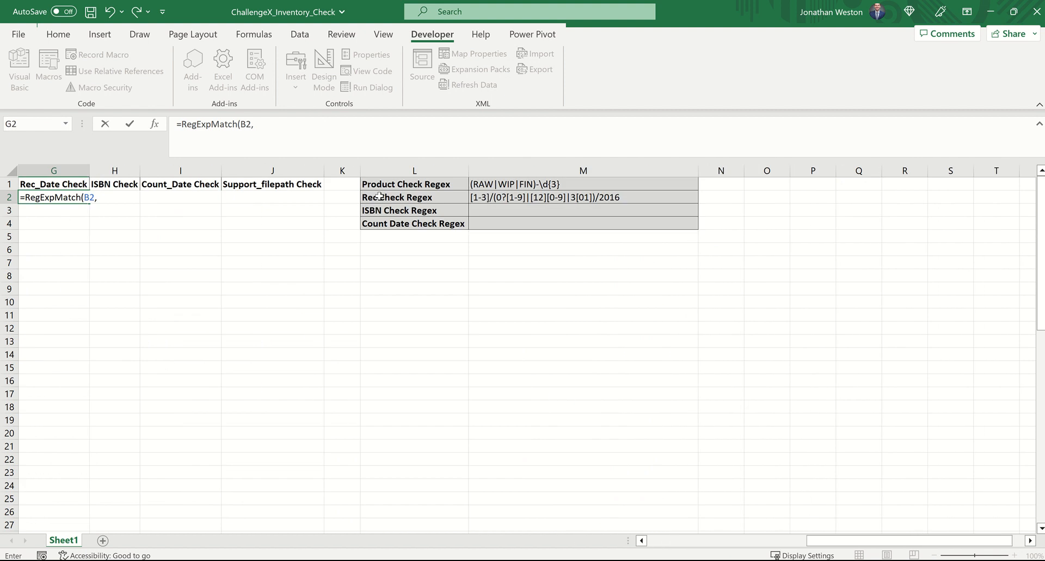
click(500, 198)
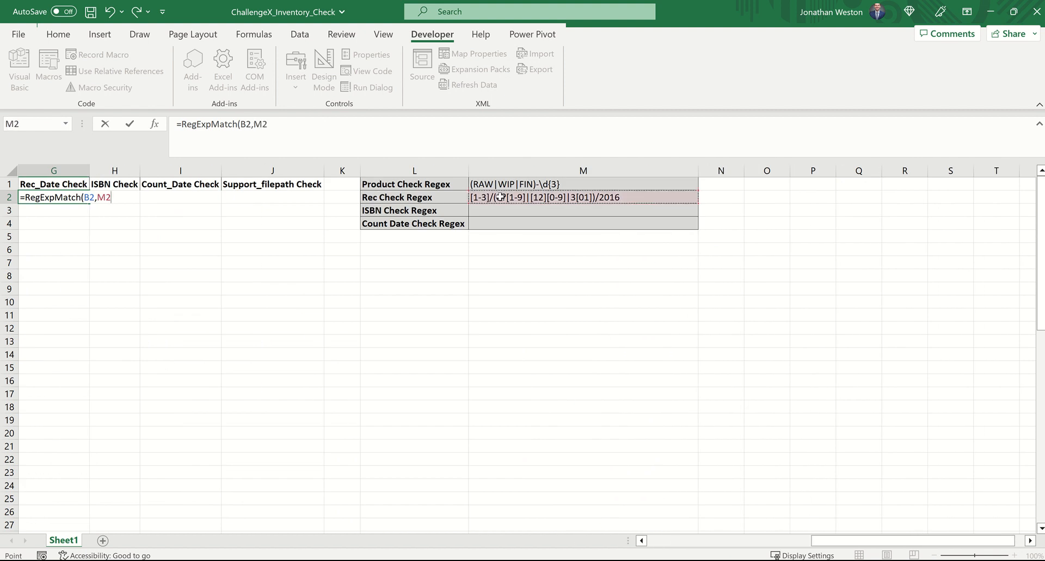
key(F4)
text())
key(Return)
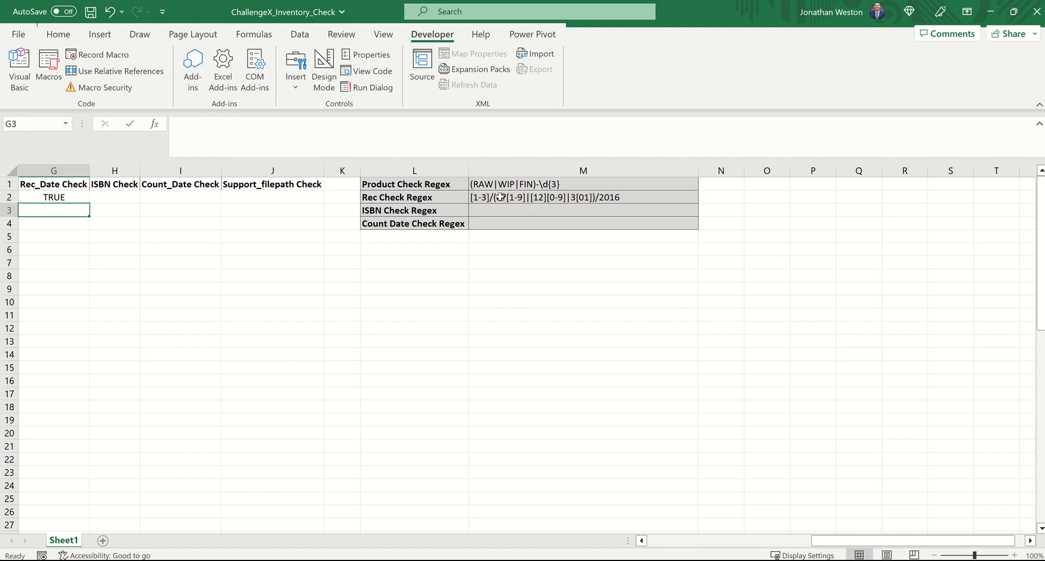
Step: Fill the G2 formula down the Rec_Date Check column to the last data row
click(74, 199)
double_click(89, 204)
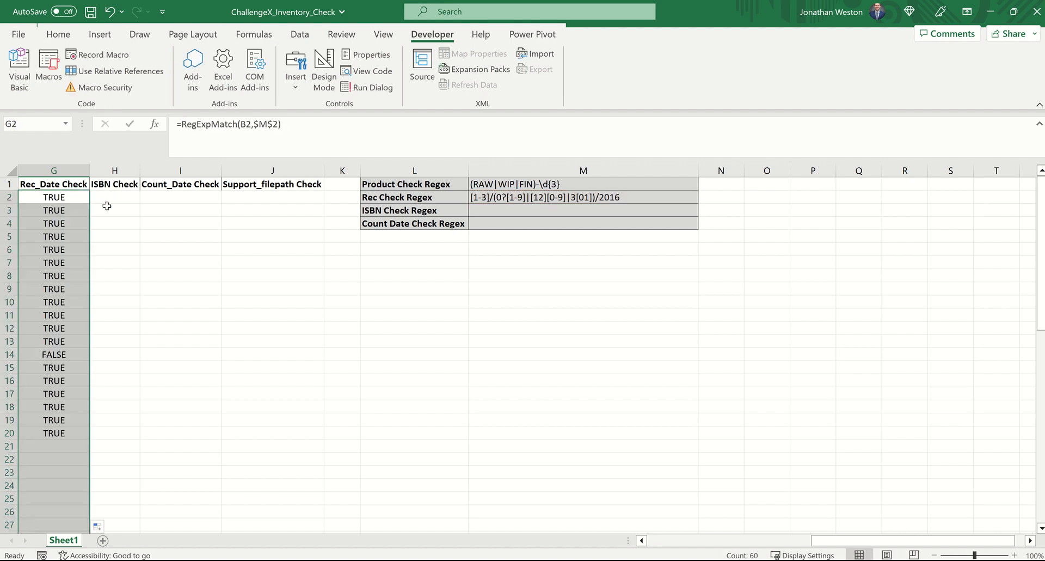
scroll(109, 207, left, 1)
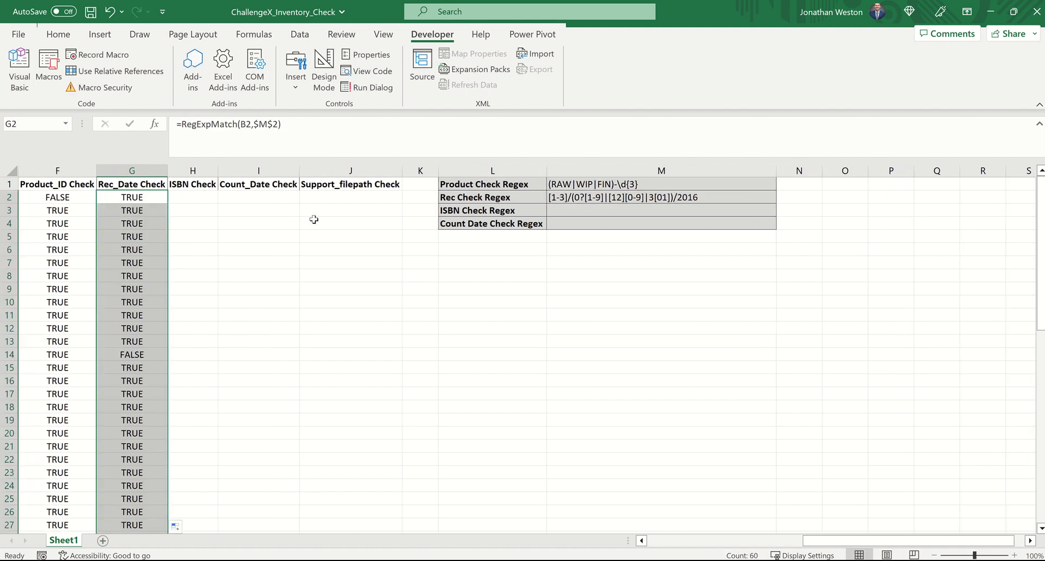
Step: Copy the date pattern from M2 into M4 beside the Count Date Check Regex label
click(575, 197)
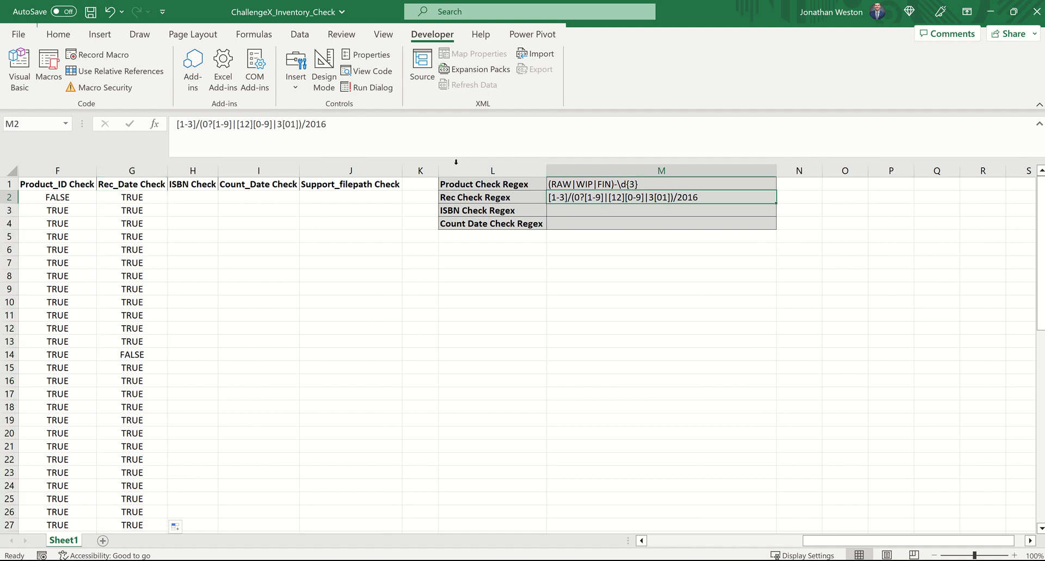
drag(326, 124, 167, 121)
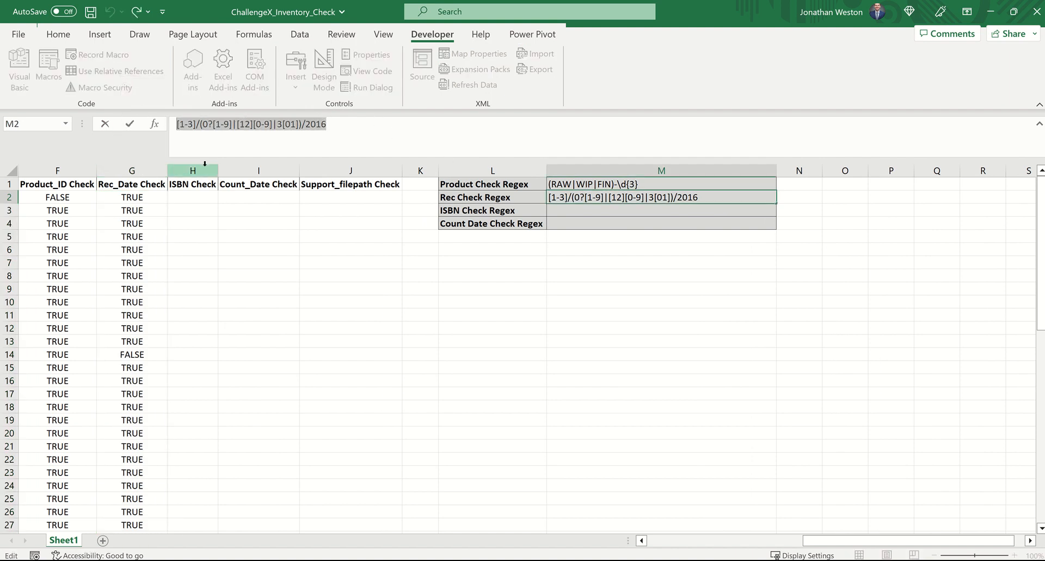
key(Escape)
key(ctrl+c)
click(575, 228)
key(ctrl+v)
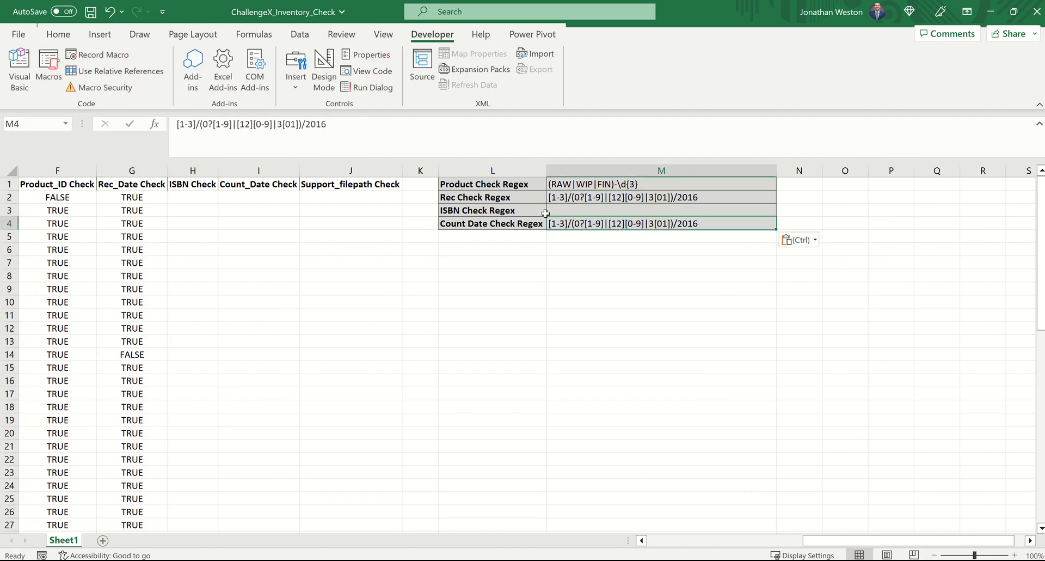
Step: Replace the month part [1-3] of the M4 pattern with 3, giving 3/(0?[1-9]|[12][0-9]|3[01])/2016
drag(198, 124, 169, 132)
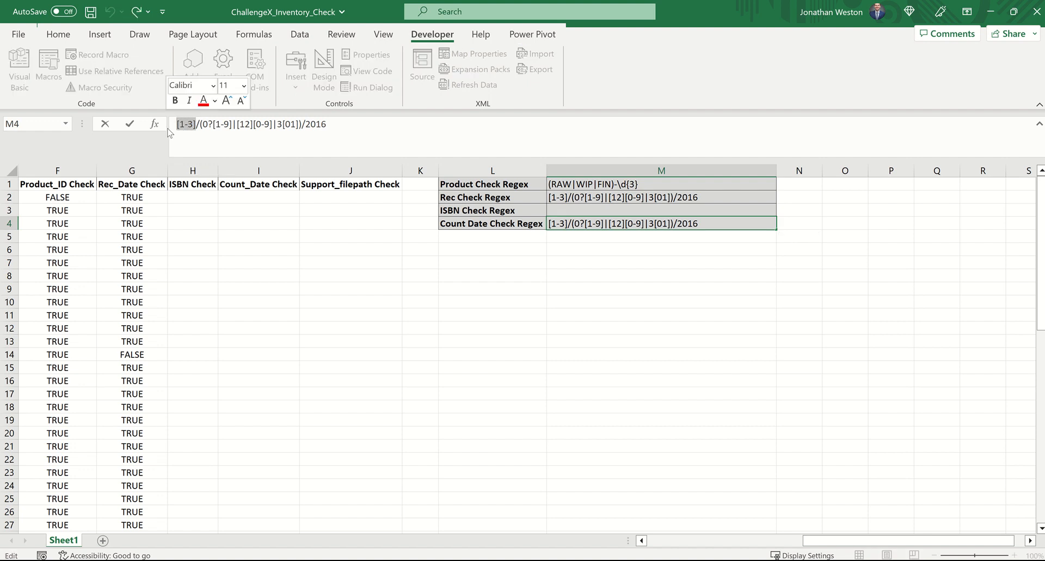
text(3)
key(Return)
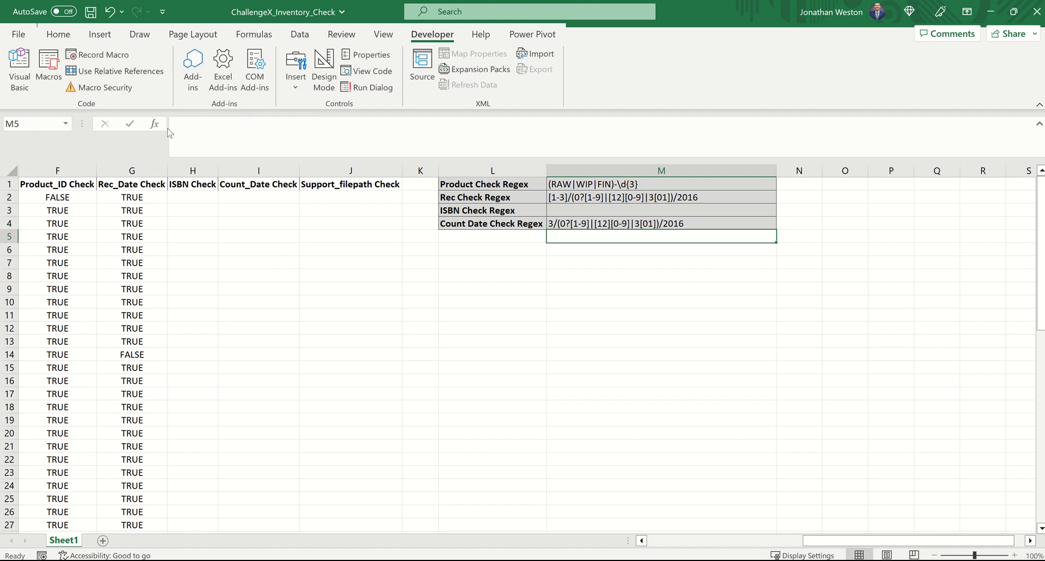
Step: Enter =RegExpMatch(D2,$M$4) in I2, the first Count_Date Check cell
click(246, 196)
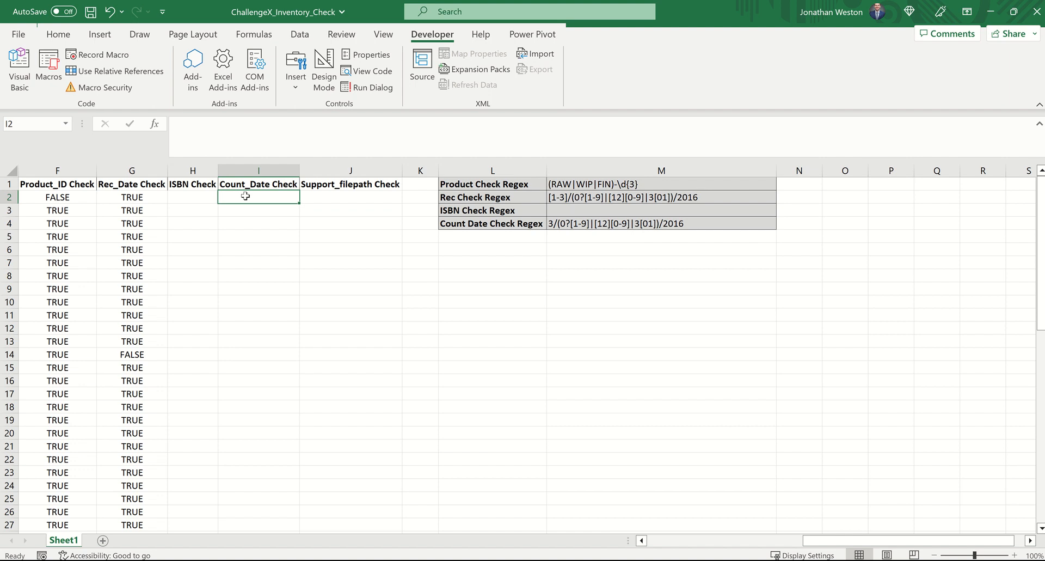
text(=reg)
key(Tab)
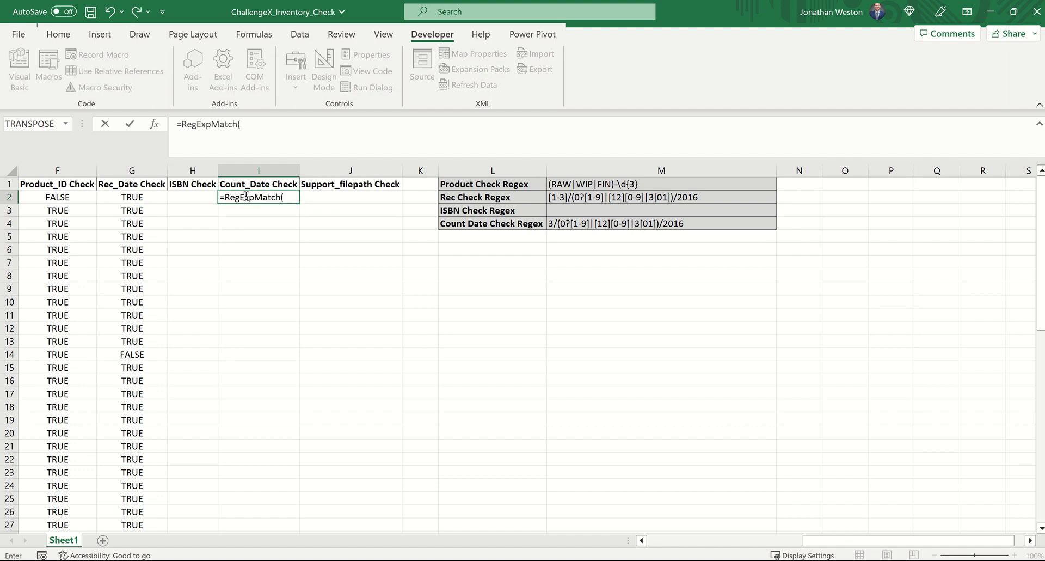
scroll(246, 196, left, 3)
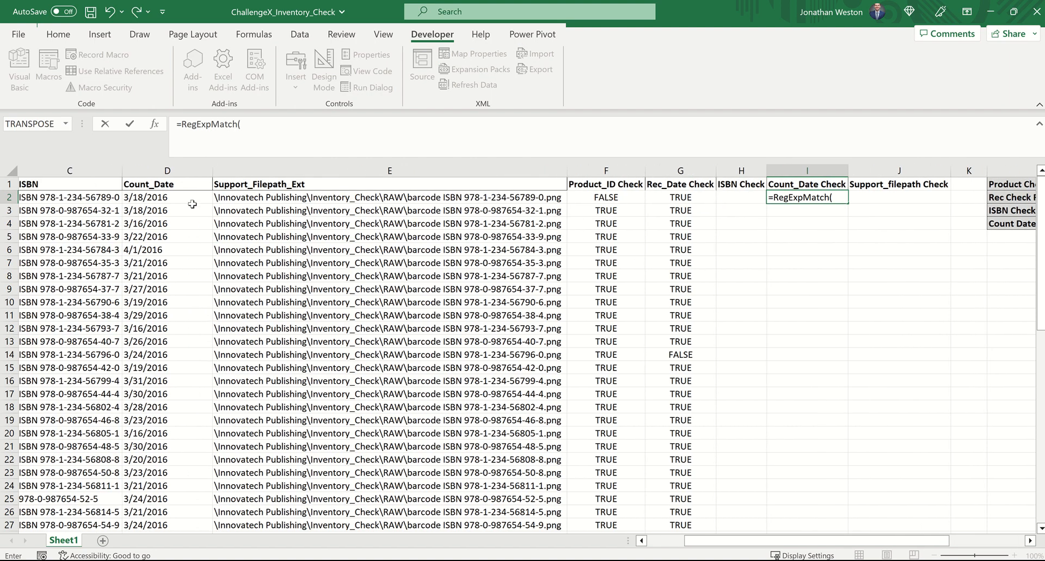
click(196, 196)
text(,)
scroll(739, 279, right, 3)
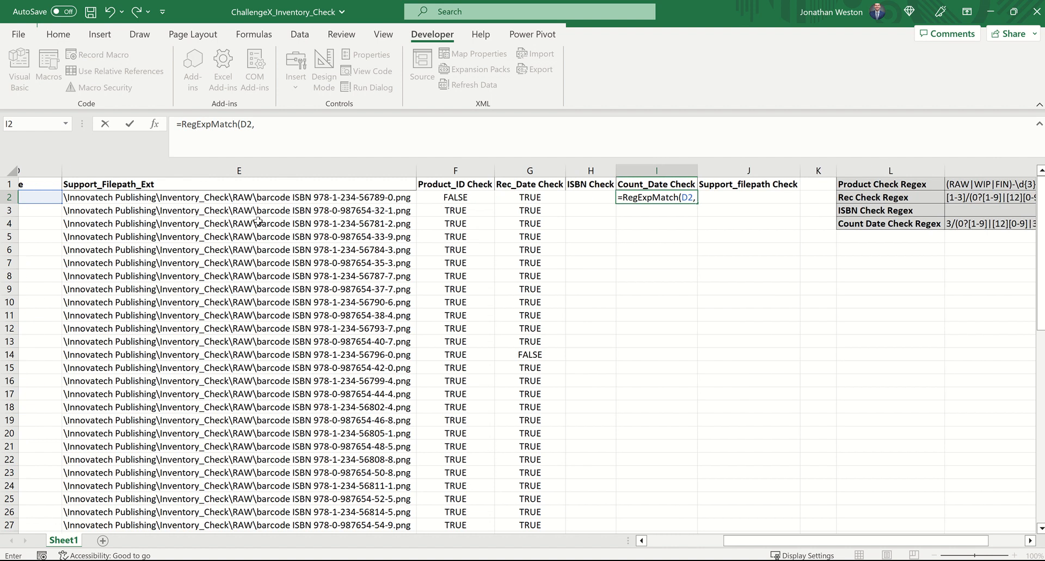
click(637, 222)
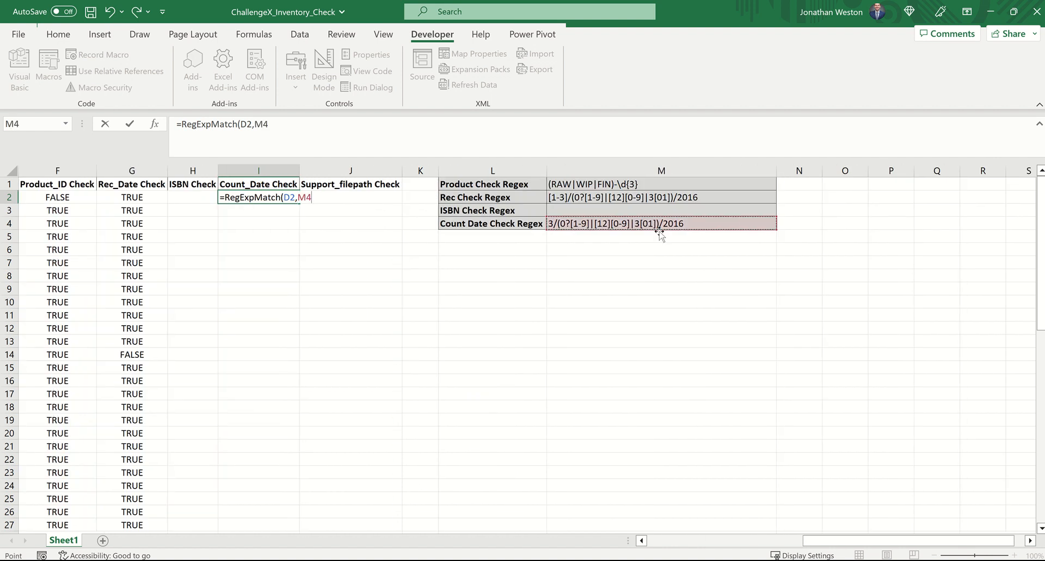
key(F4)
key(Return)
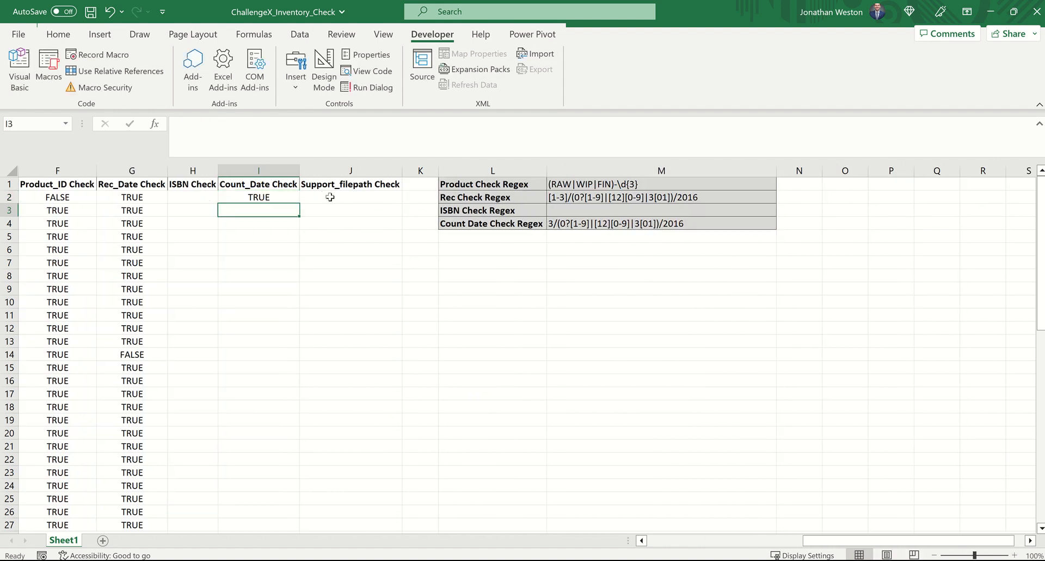
Step: Fill the I2 formula down the Count_Date Check column through row 61
click(278, 197)
drag(302, 203, 267, 518)
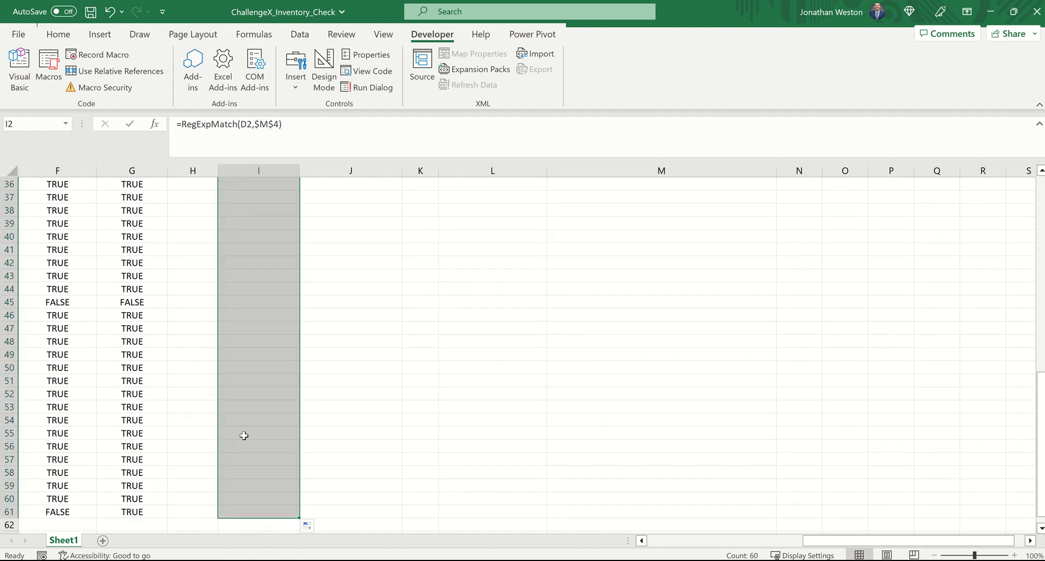
scroll(237, 424, up, 12)
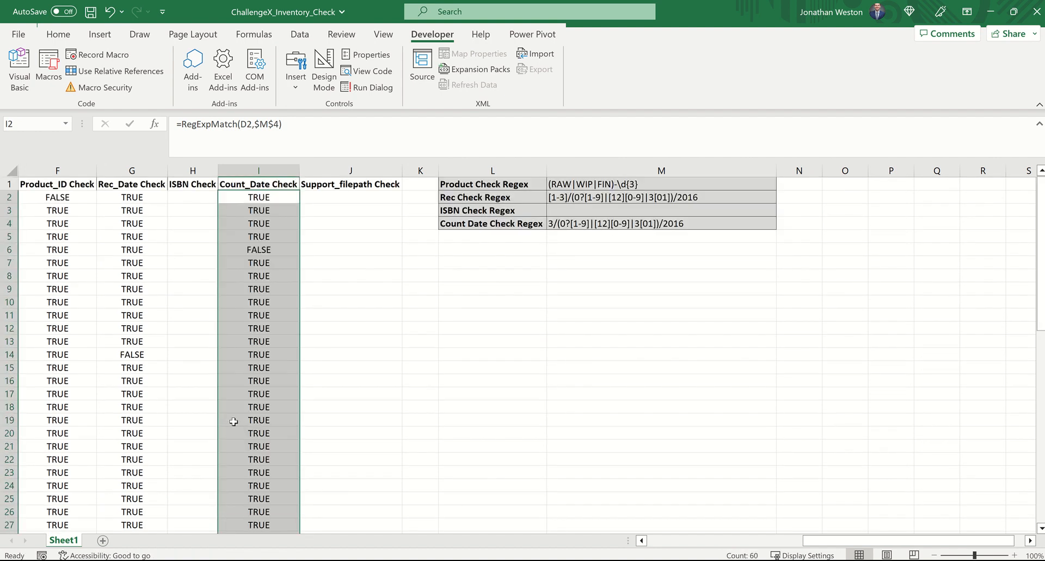
Step: Paste the ISBN pattern ISBN\s(?=.{17}$)97(?:8|9)(-)\d{1,5}\1\d{1,7}\1\d{1,6}\1\d into M3 and widen column M to fit it
click(196, 197)
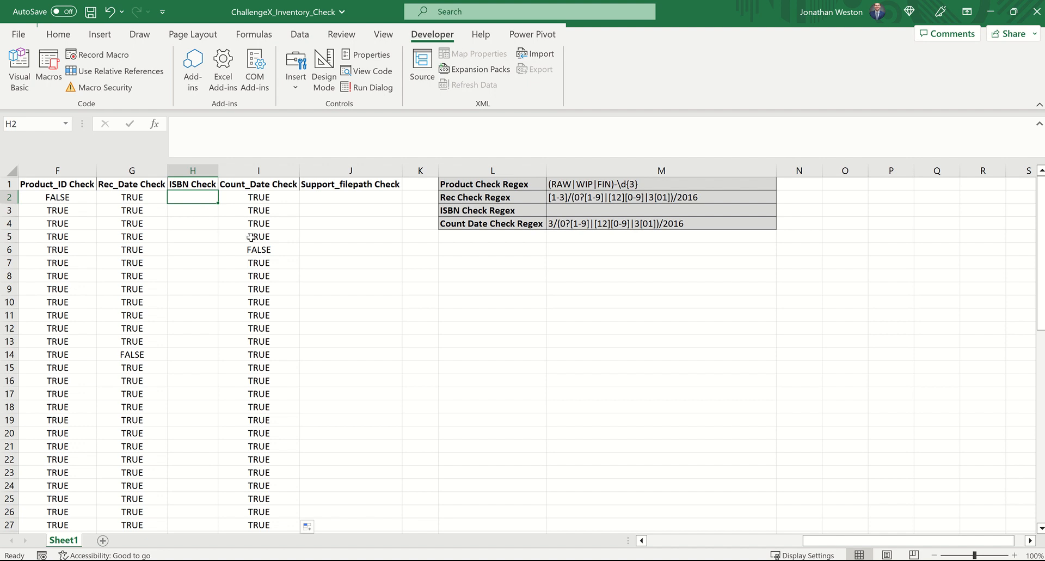
key(alt+Tab)
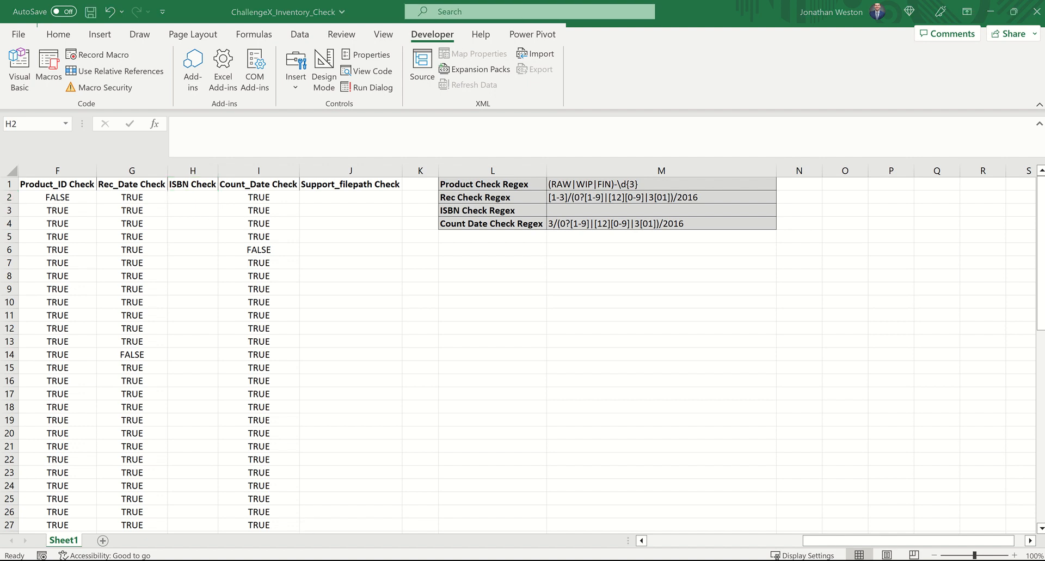
key(F2)
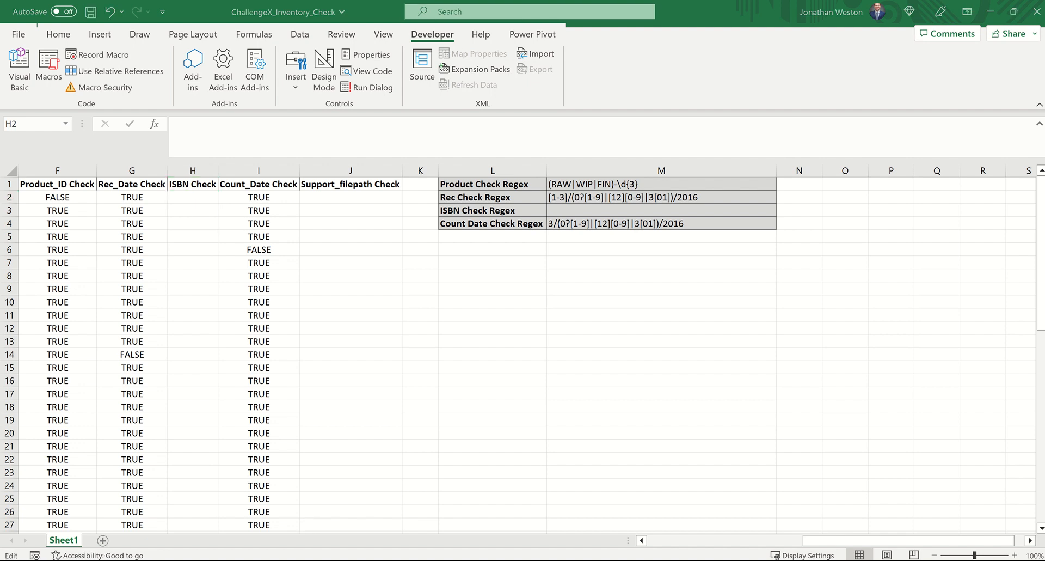
click(581, 211)
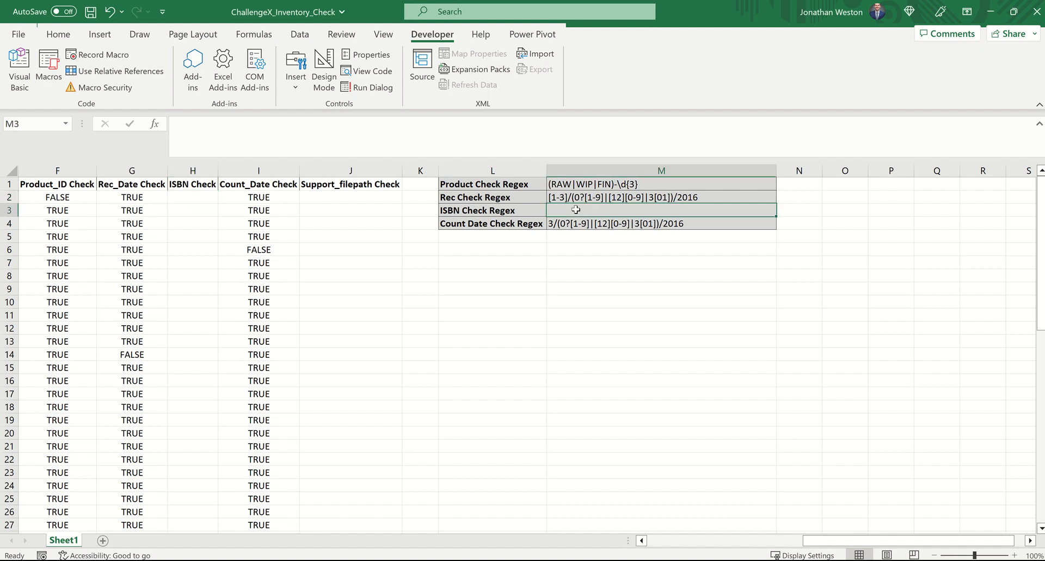
key(ctrl+v)
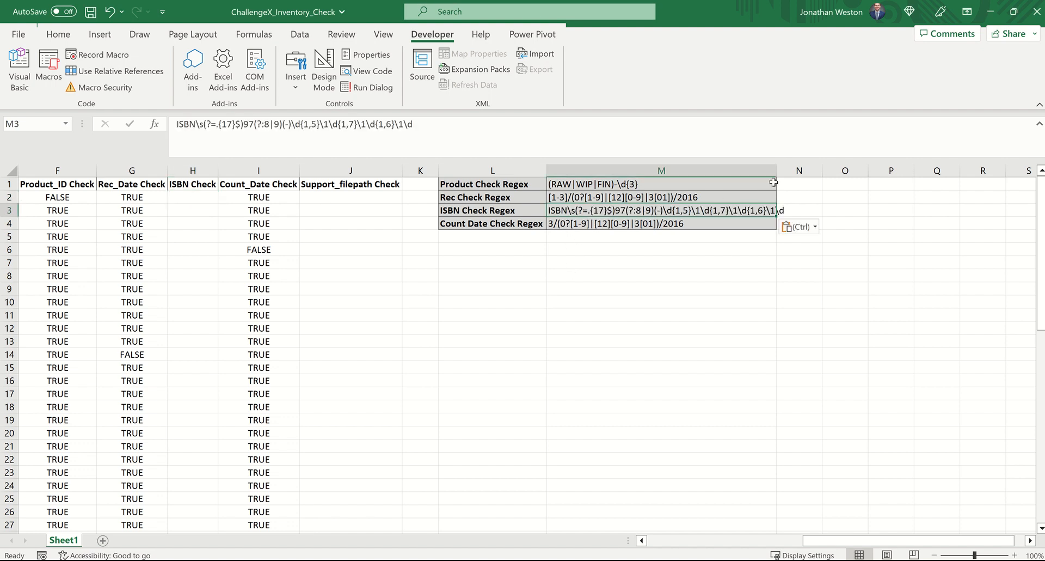
drag(776, 171, 788, 170)
click(692, 300)
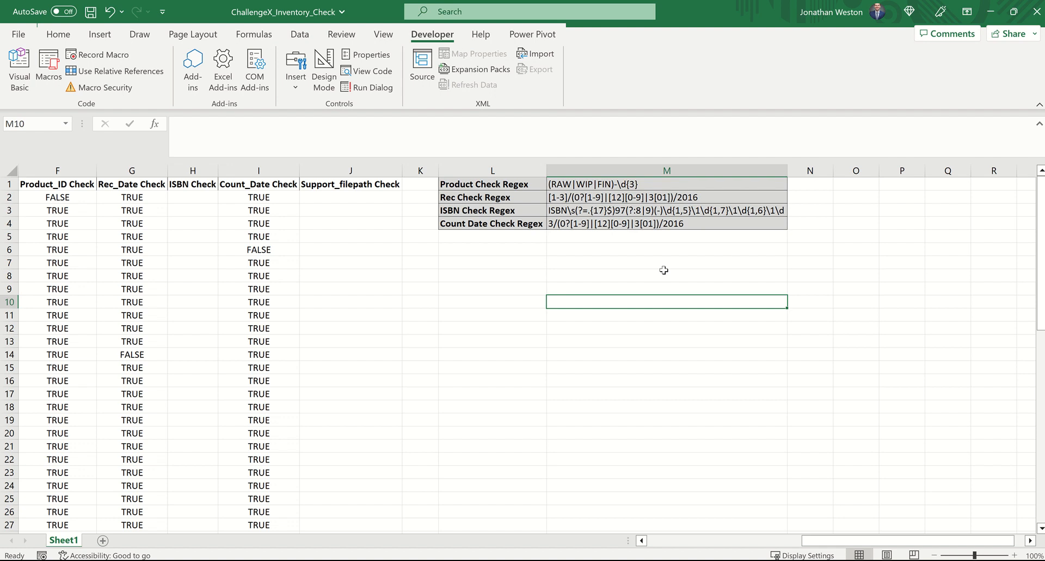
Step: Examine the ISBN pattern in M3, highlighting the whitespace token \s and the lookahead (?=.{17}$), and leave it unedited
click(565, 210)
mouse_move(195, 125)
mouse_down()
mouse_move(173, 125)
mouse_move(195, 124)
mouse_up()
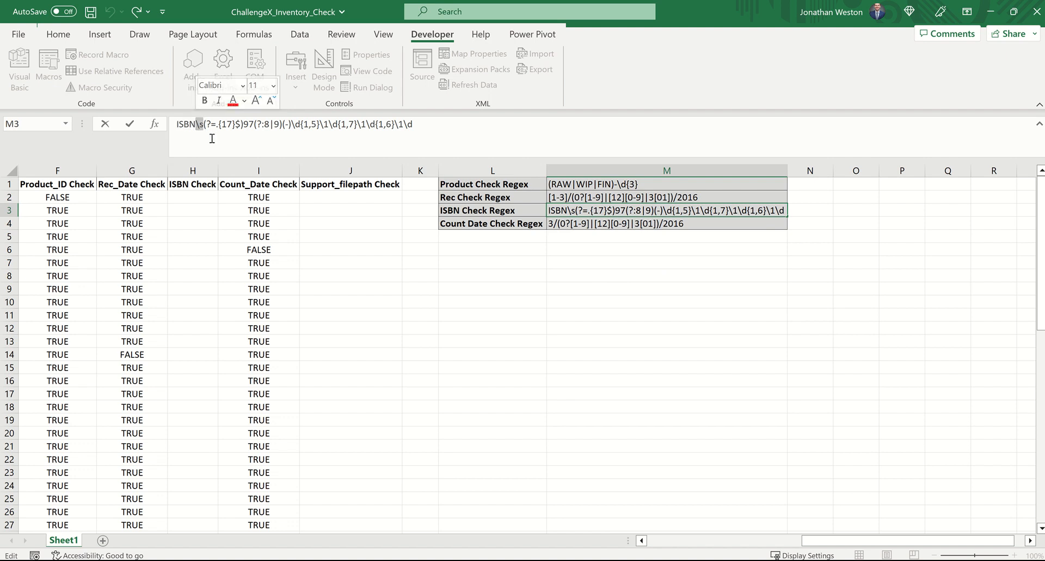
click(203, 124)
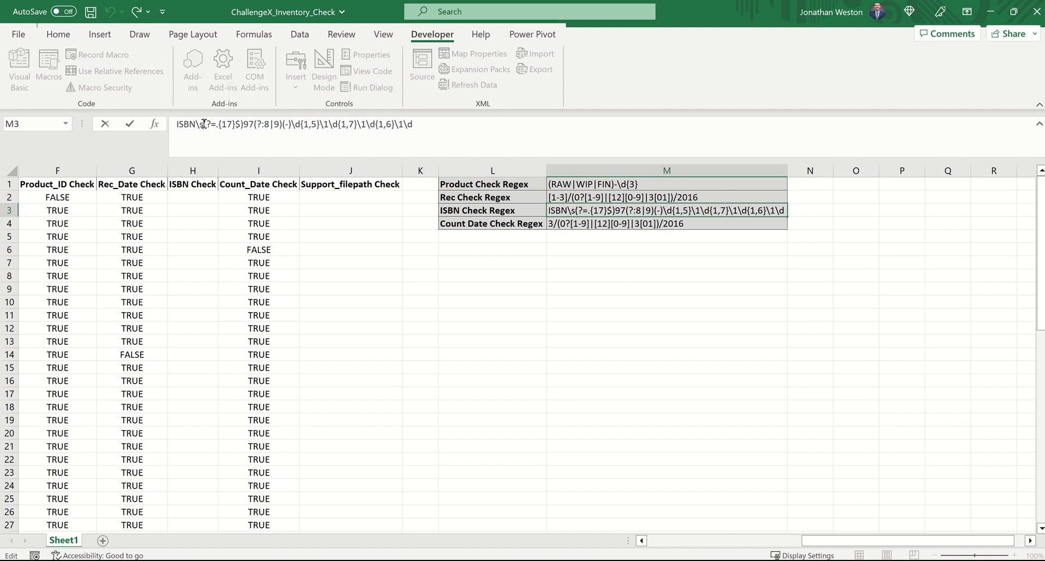
drag(204, 124, 245, 125)
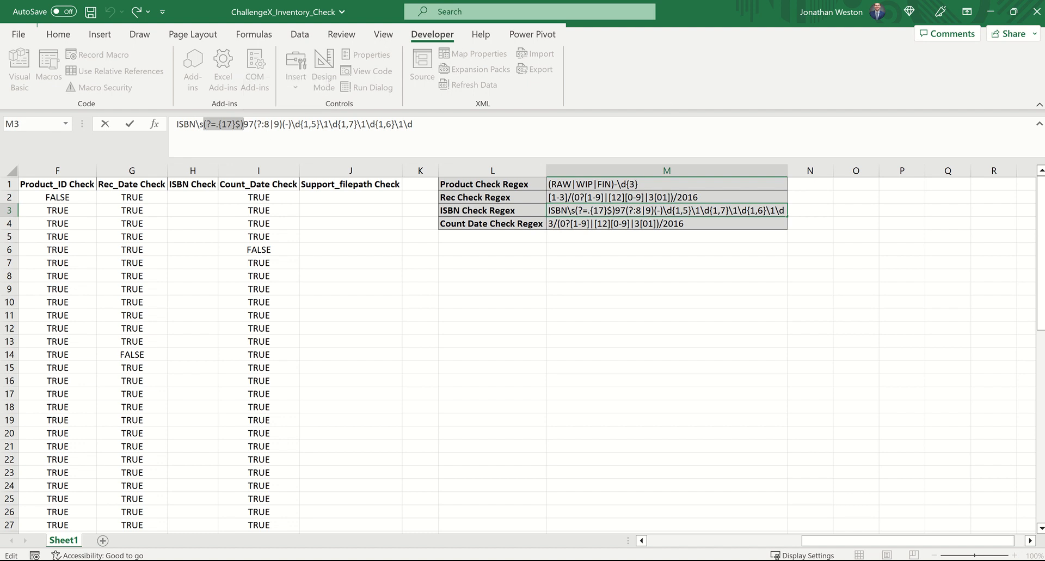
key(alt+Tab)
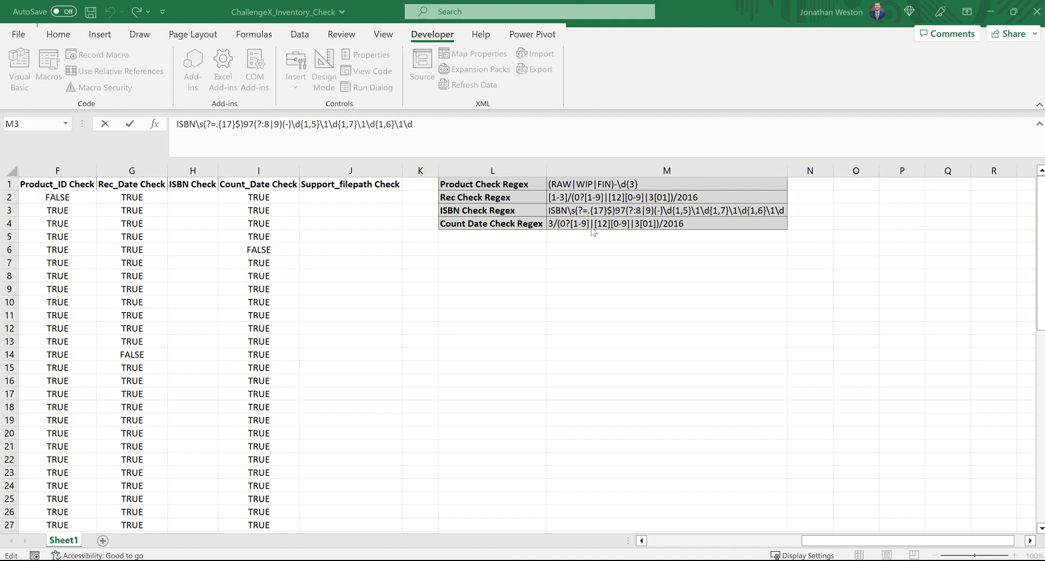
click(593, 208)
click(599, 211)
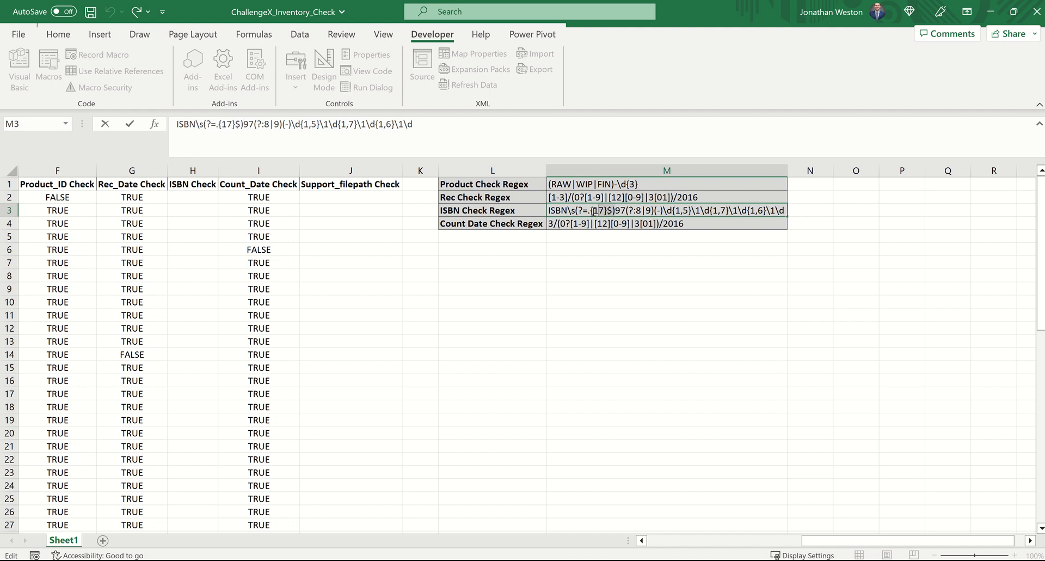
drag(616, 210, 576, 210)
click(660, 212)
click(660, 236)
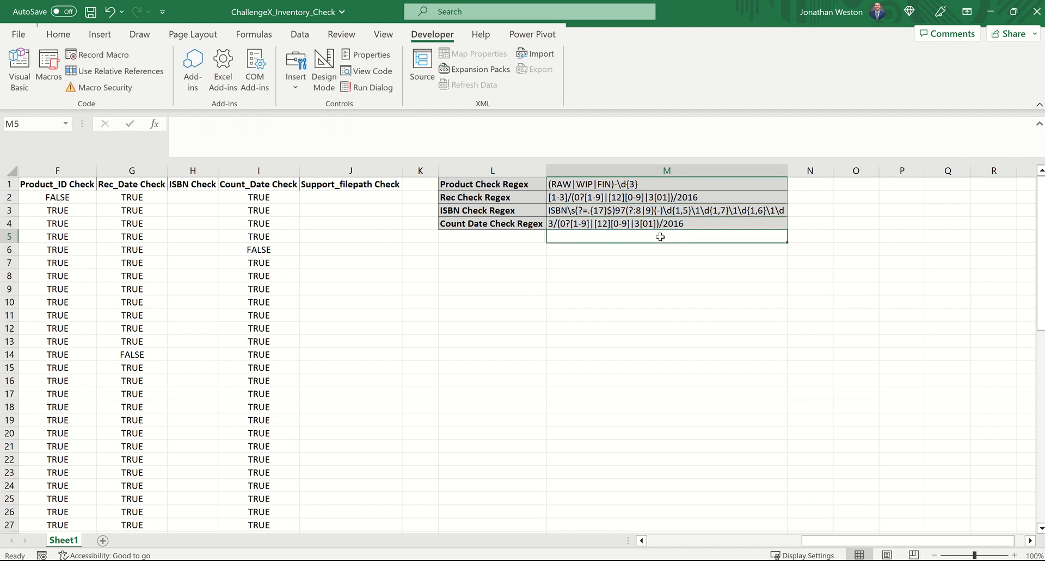
click(673, 209)
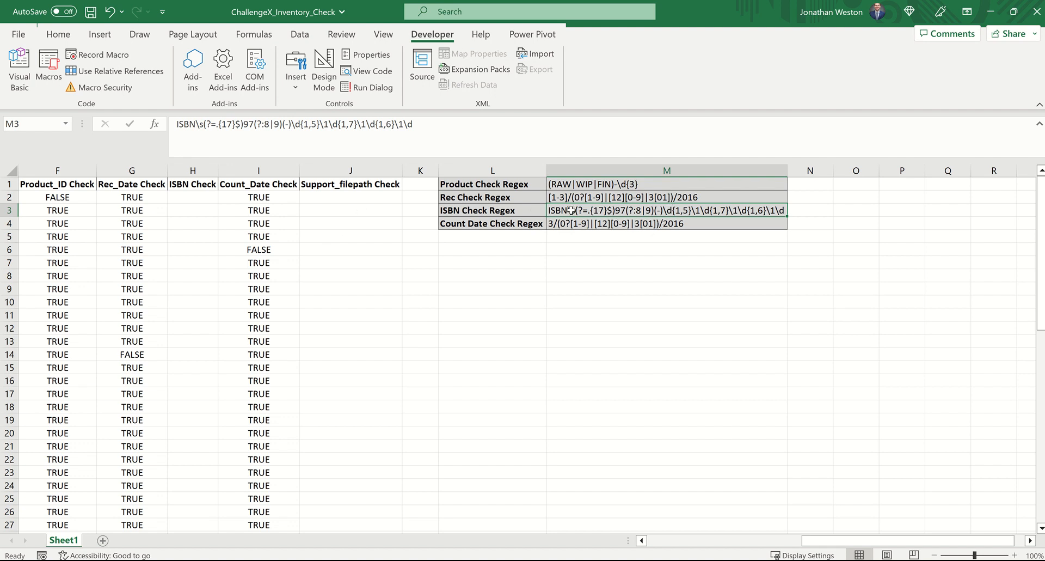
Step: Enter =RegExpMatch(C2,$M$3) in H2 and fill it down the ISBN Check column through row 61
click(185, 195)
text(=)
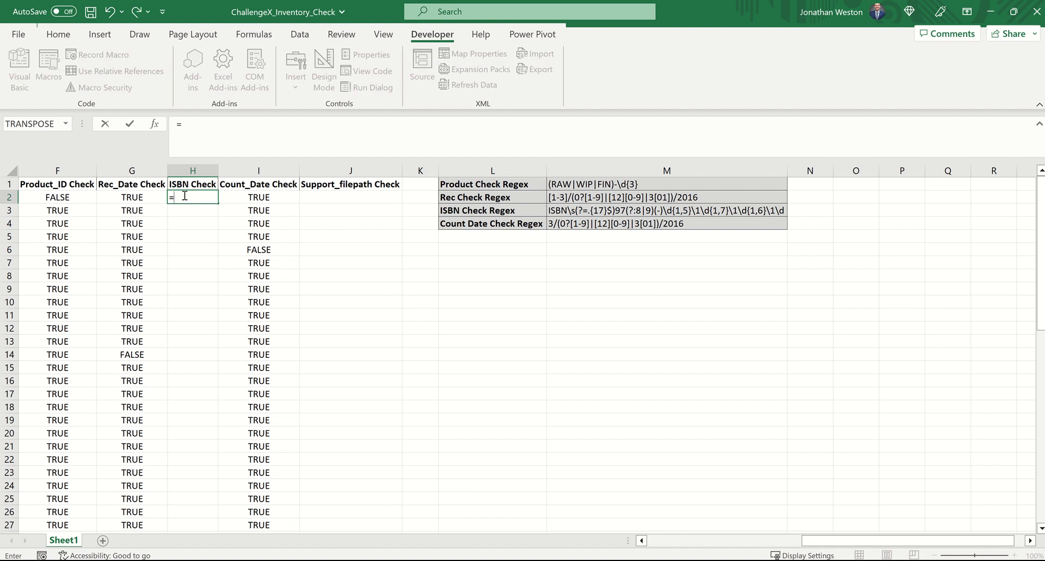
text(rege)
key(Tab)
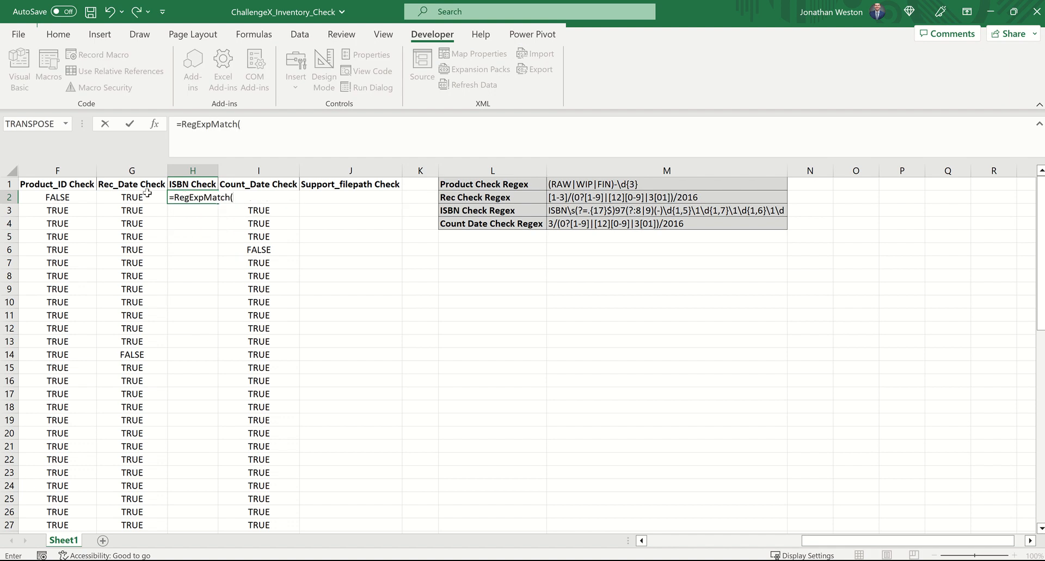
scroll(127, 207, left, 1)
scroll(126, 207, left, 3)
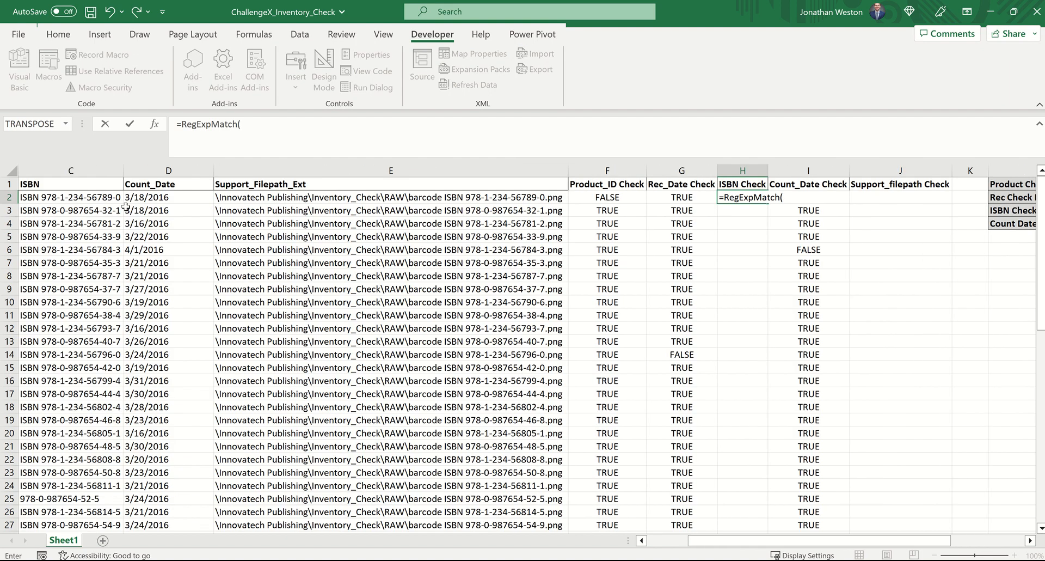
click(87, 197)
text(,)
scroll(751, 203, right, 2)
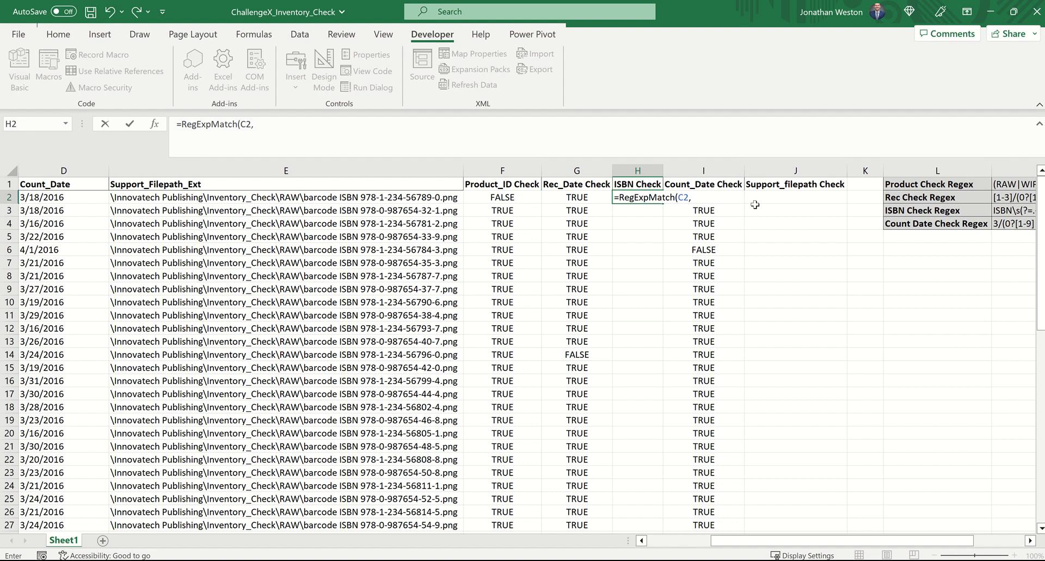
click(937, 208)
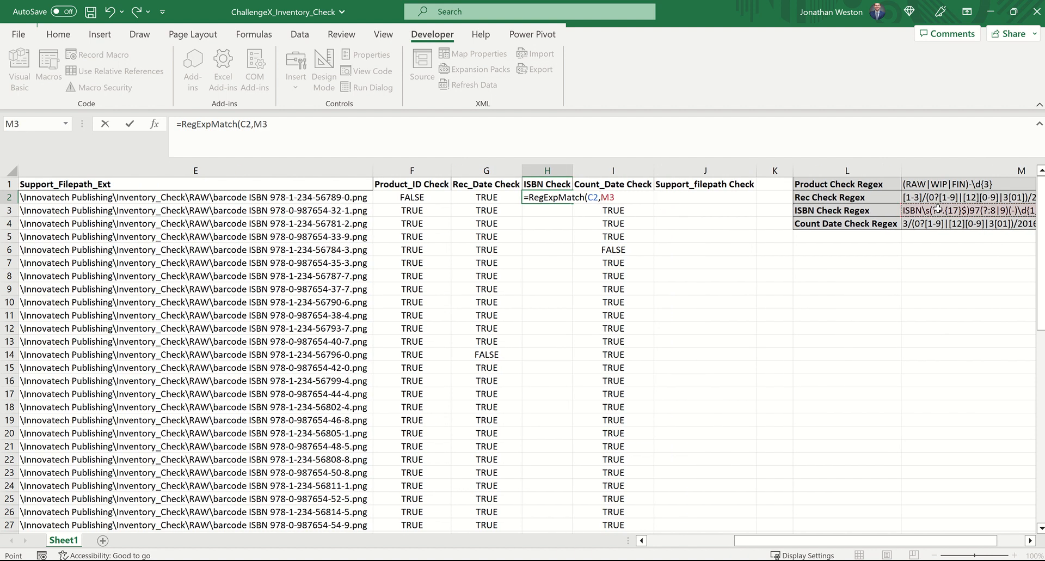
key(F4)
key(Return)
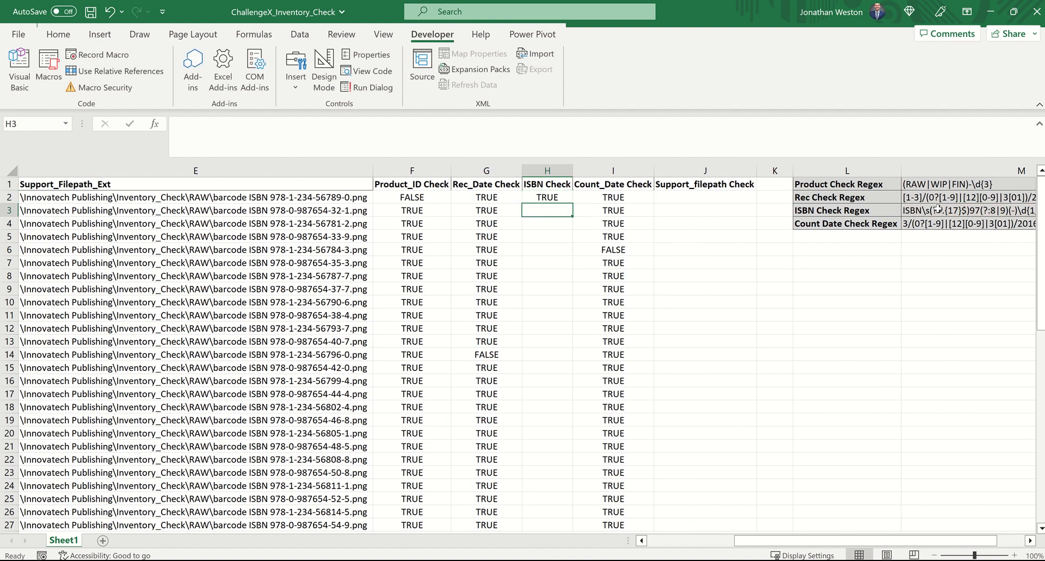
click(559, 197)
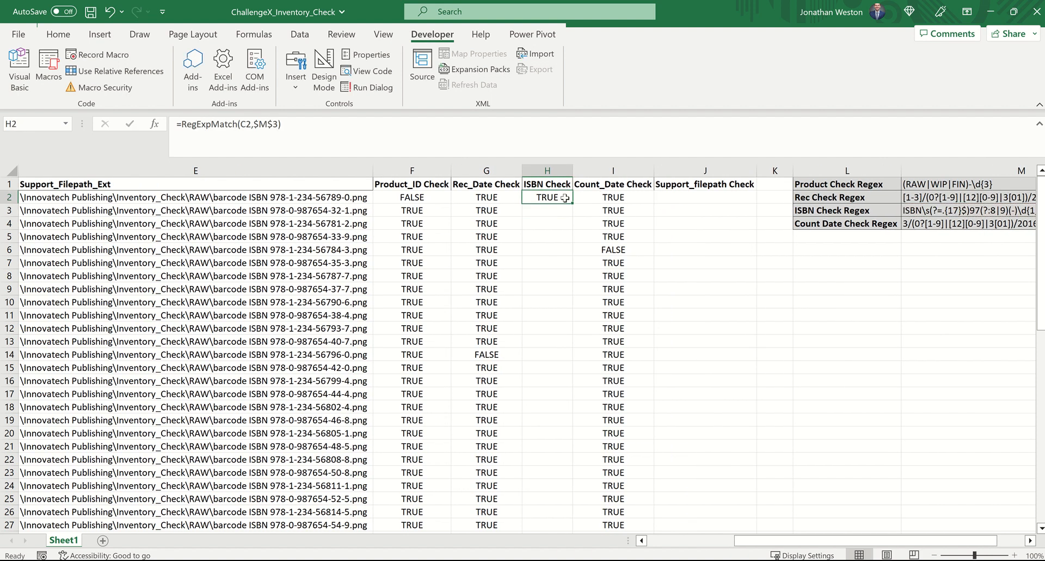
double_click(573, 204)
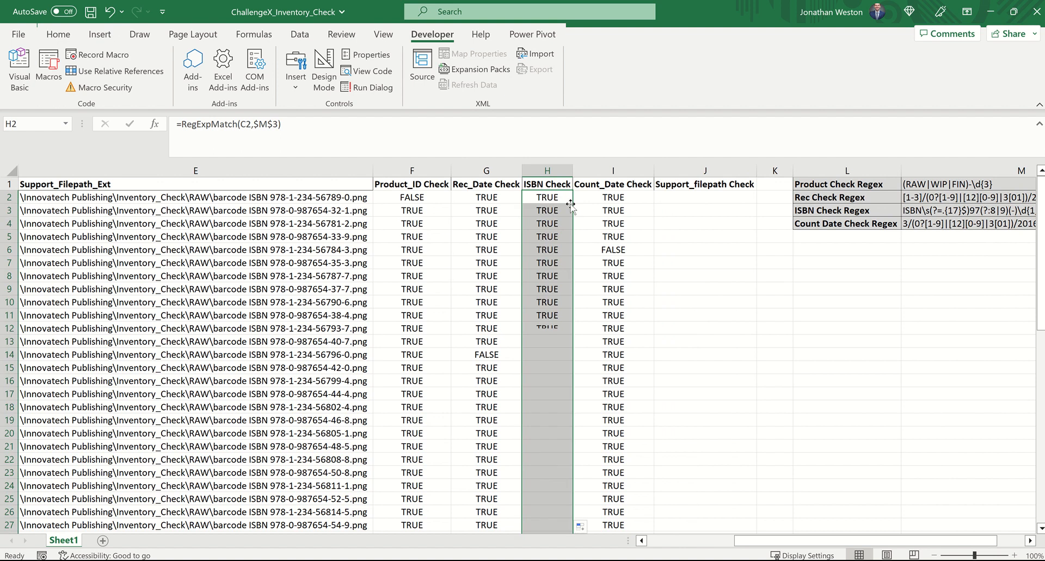
Step: Examine how the file path in E2 is composed, comparing it with the Product_ID in A2 and the ISBN in C2
click(695, 196)
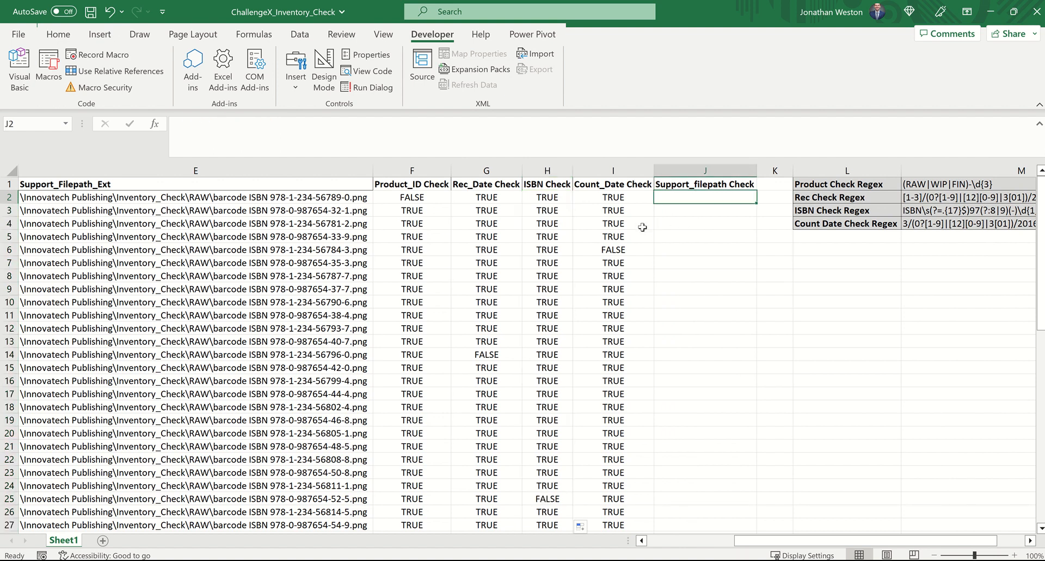
scroll(631, 228, right, 2)
scroll(610, 234, left, 2)
scroll(603, 235, left, 1)
drag(806, 541, 760, 547)
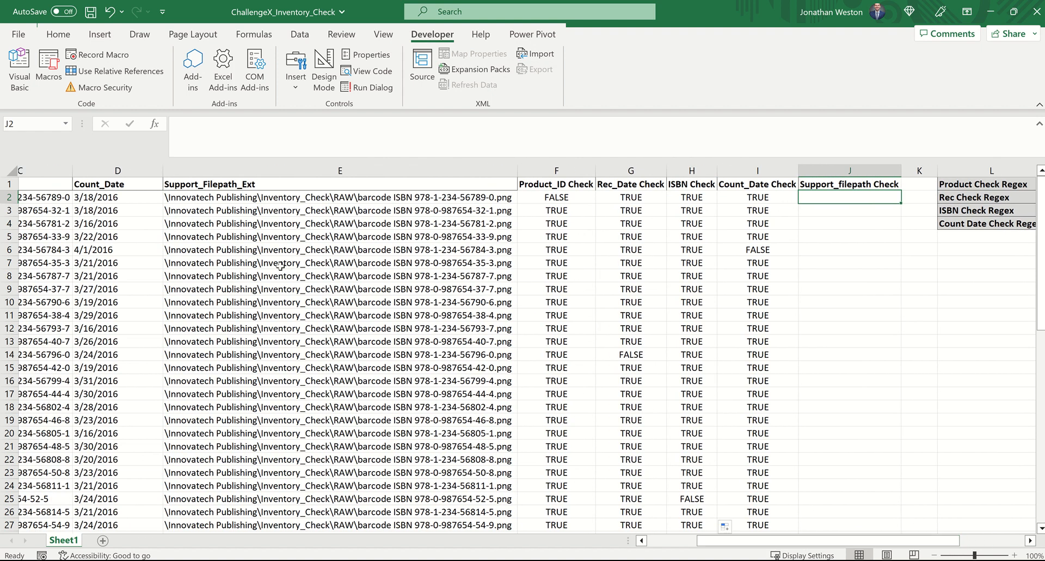
click(204, 196)
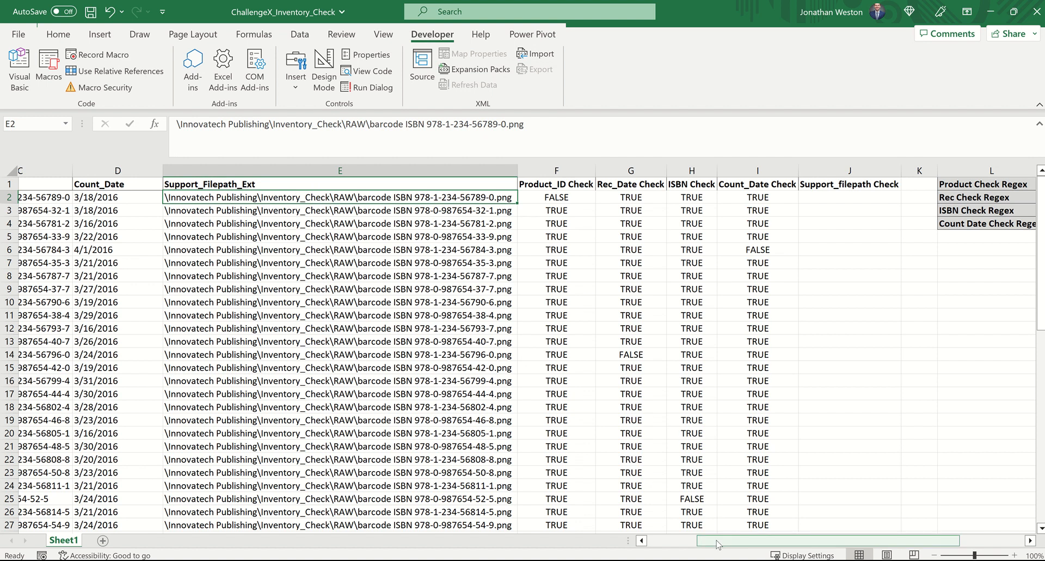
scroll(652, 524, left, 5)
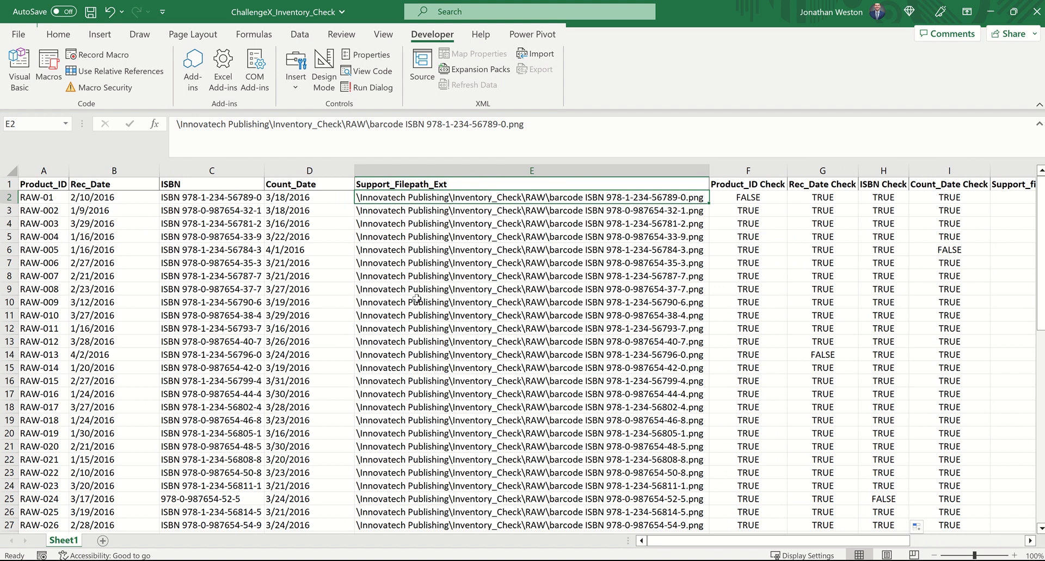
click(49, 198)
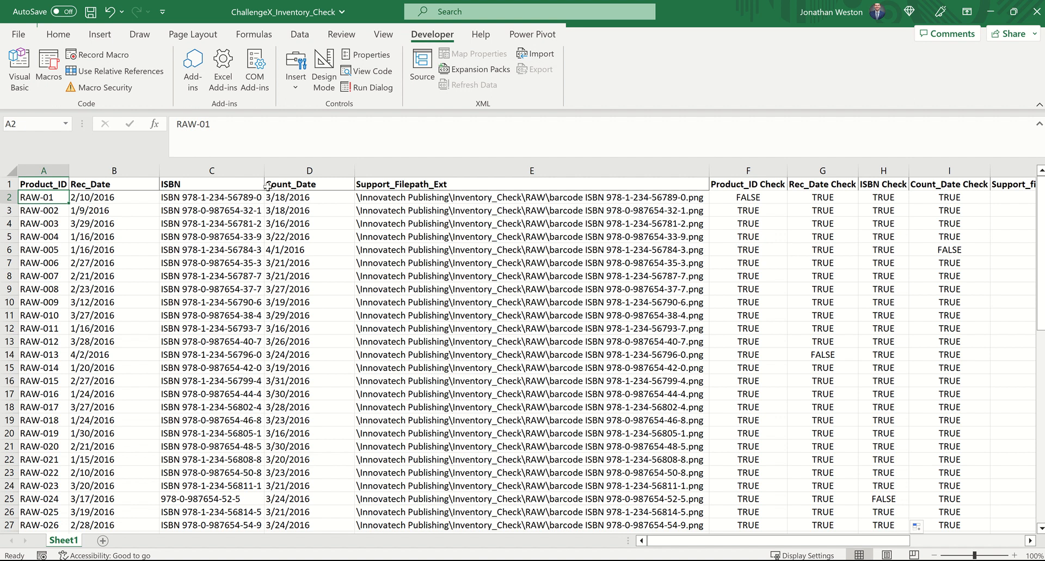
click(232, 197)
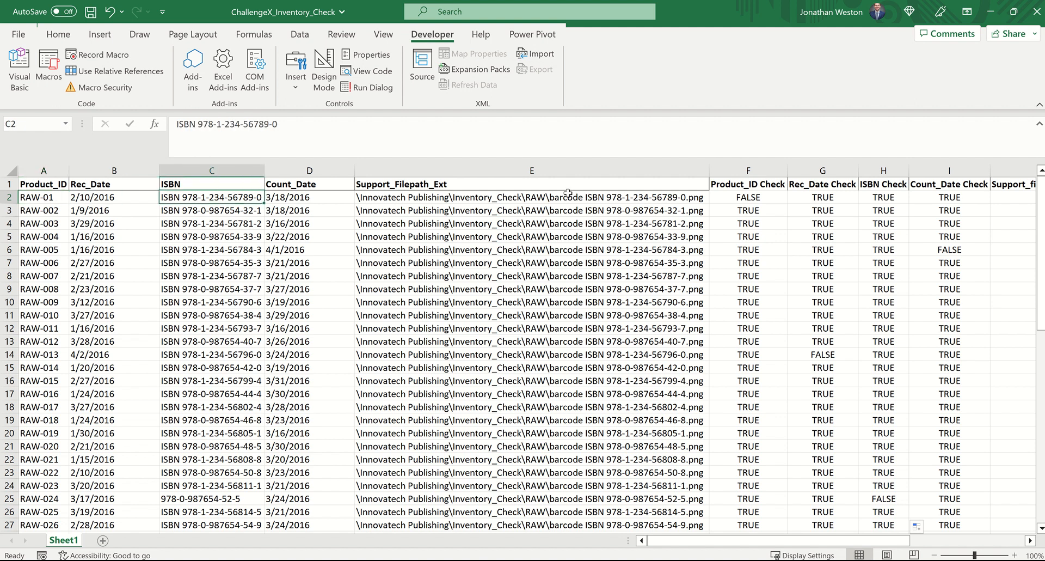
drag(817, 542, 863, 507)
Step: Begin a CONCAT formula in J2 with the fixed text "\Innovatech Publishing\Inventory_Check\" as its first argument
click(790, 197)
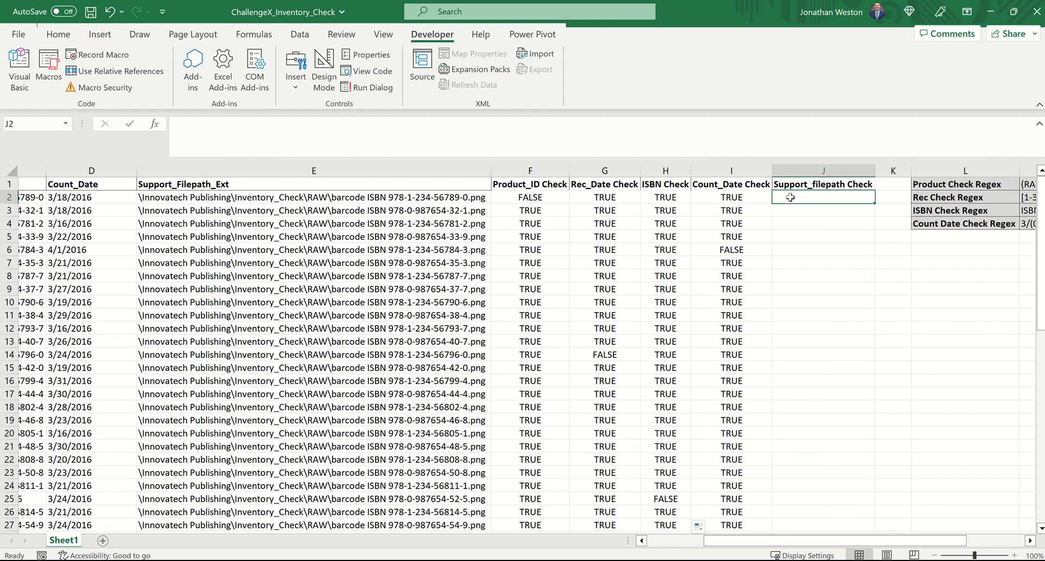
text(=concat)
key(Tab)
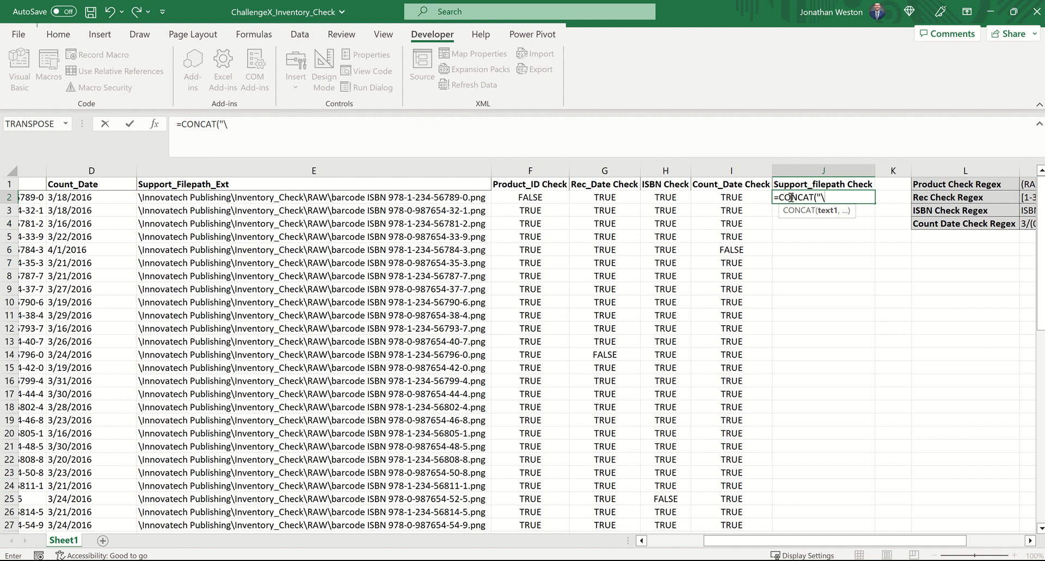
text("\n)
text(nnovatech P)
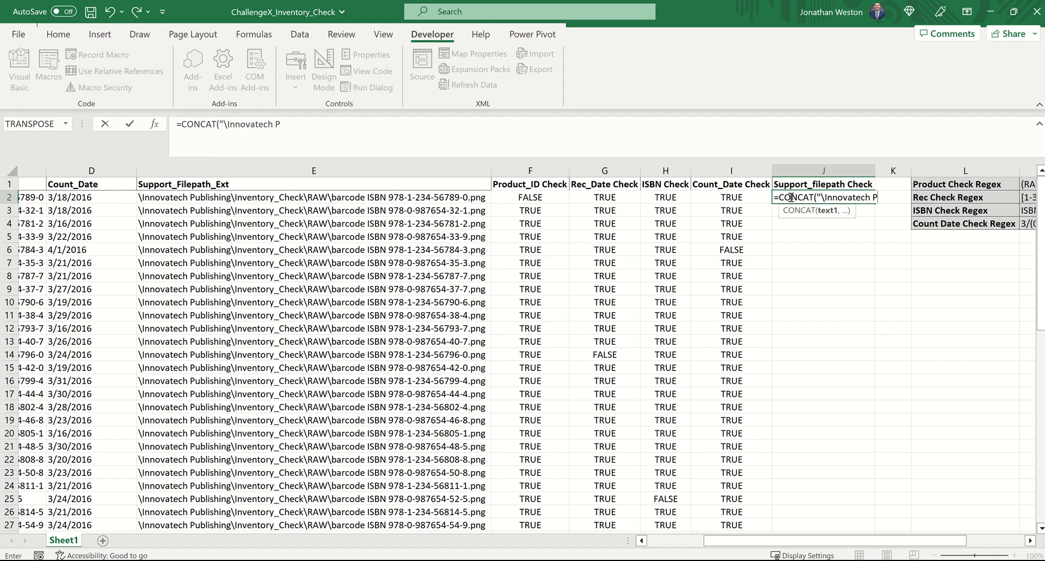
text(ublishing)
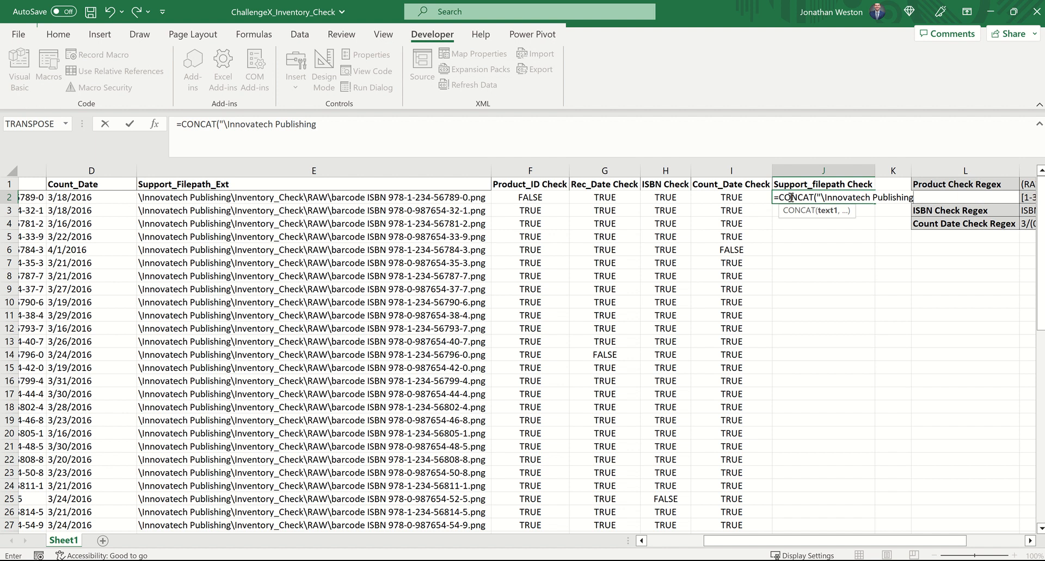
text(\Inventory_Check\")
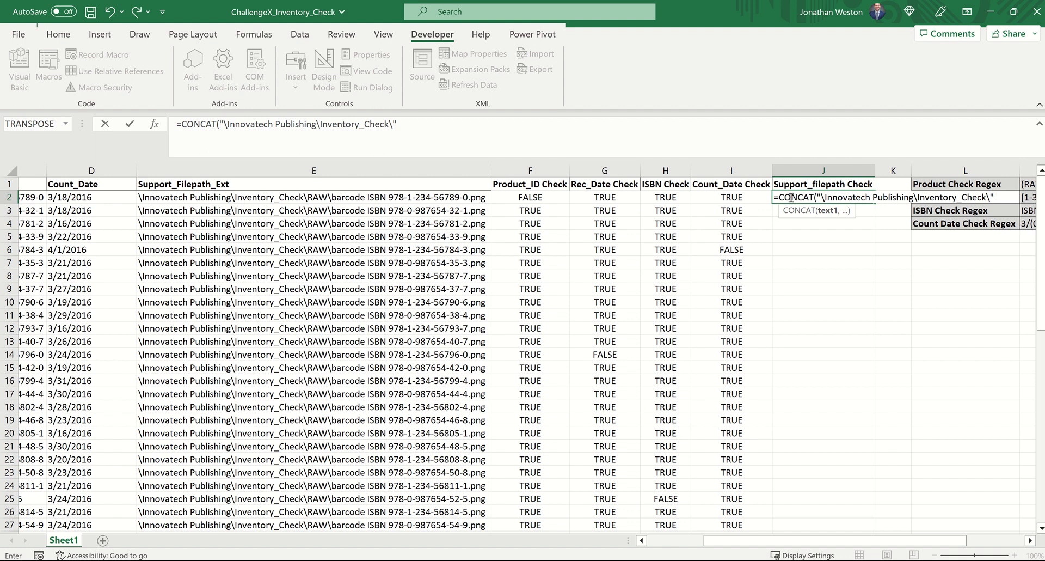
text(,)
Step: Extend the CONCAT formula in J2 with LEFT(A2,3) and the text "\barcode " as the following arguments
text(left()
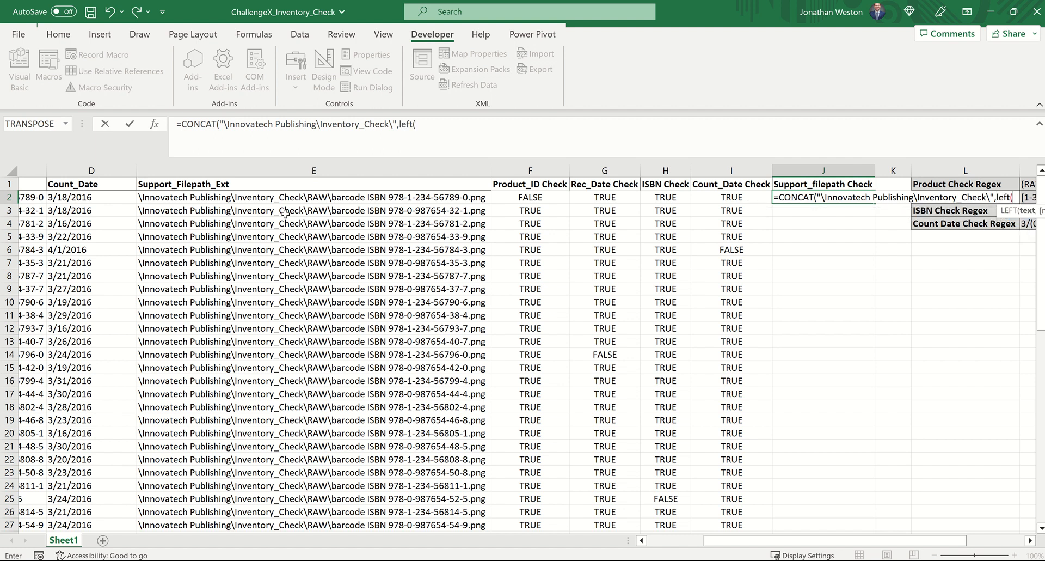
text(A2,3))
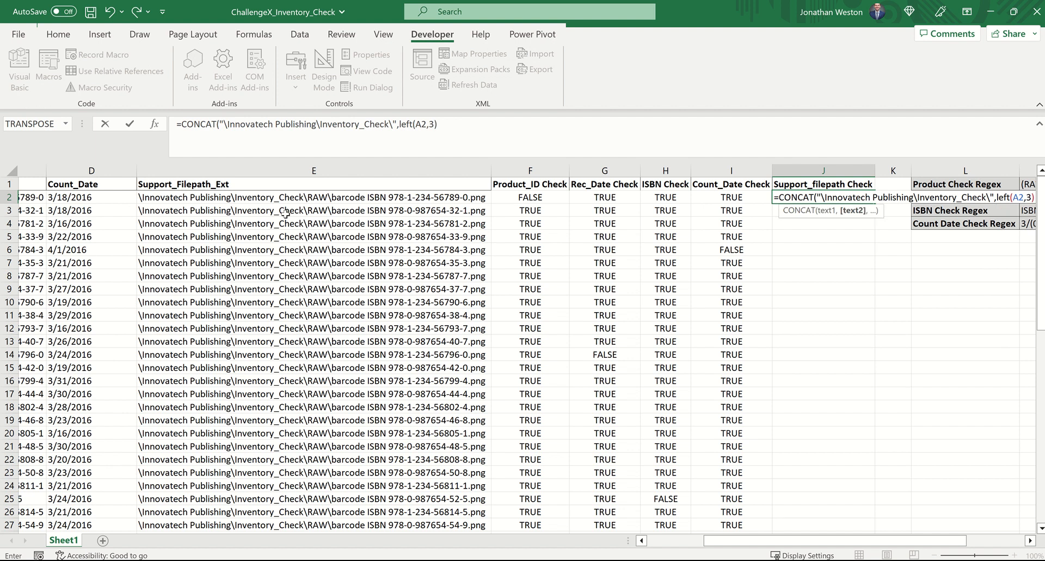
text(,)
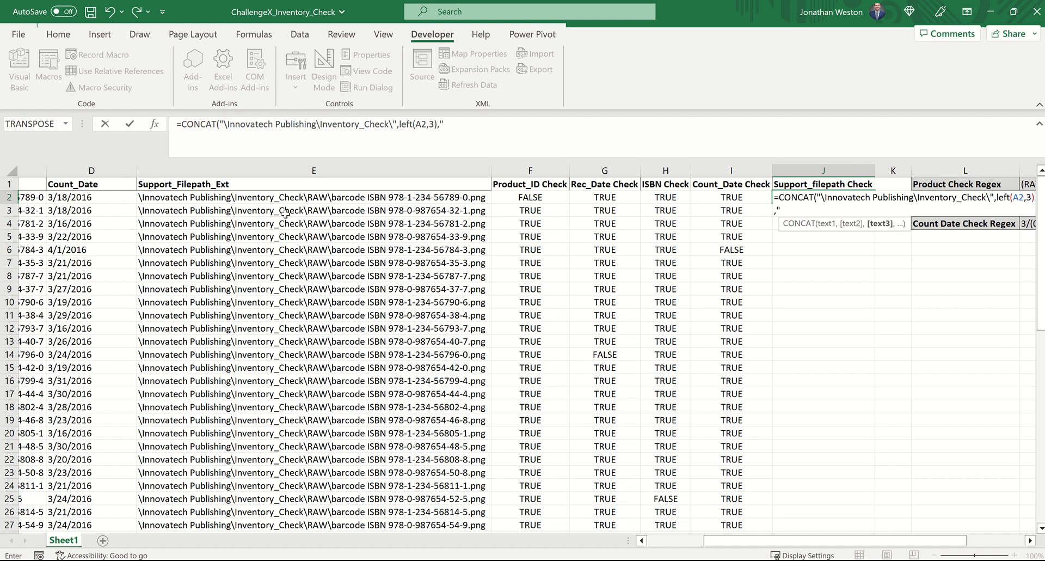
text("\barcode ",)
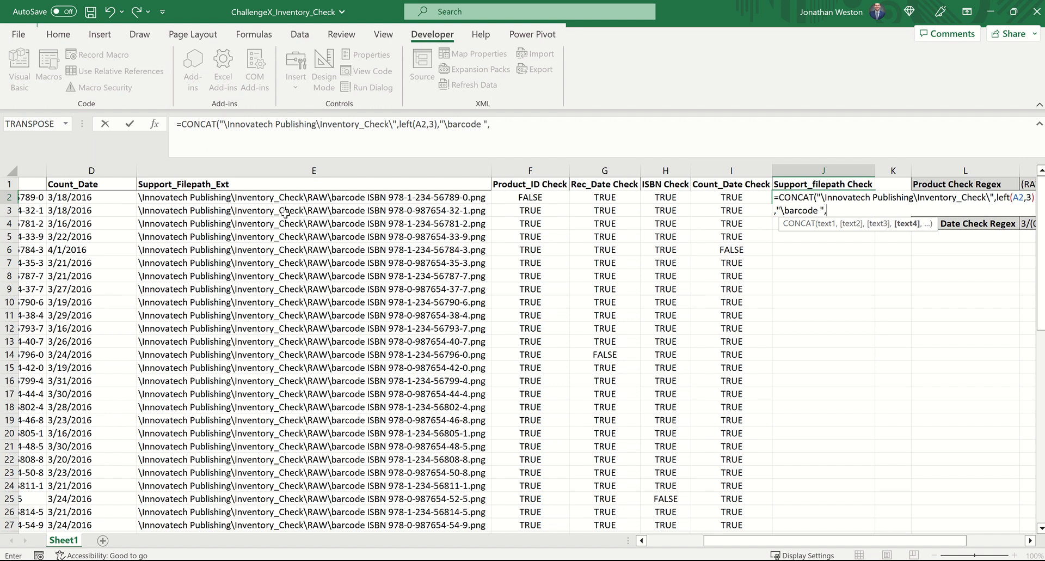
Step: Finish the J2 formula with C2 and ".png", then compare the concatenated path with E2 by appending =E2
scroll(285, 213, left, 3)
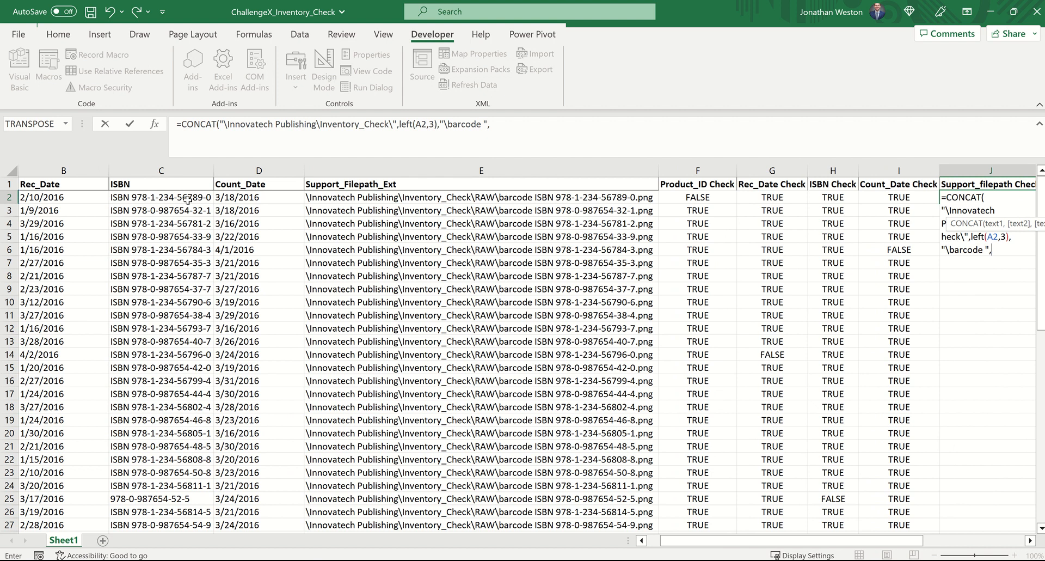
click(185, 200)
text(,".pn)
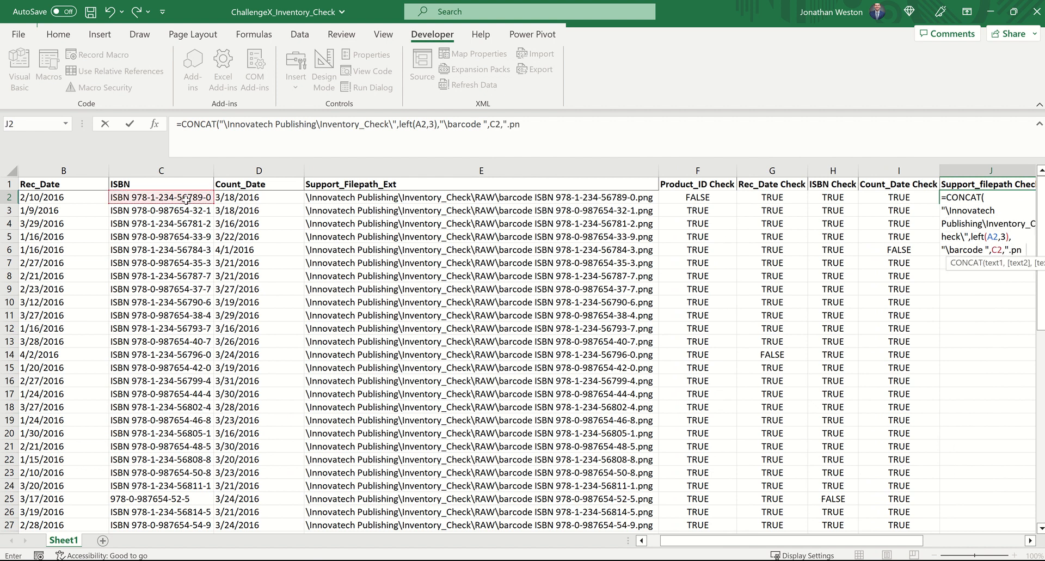
text(g")=)
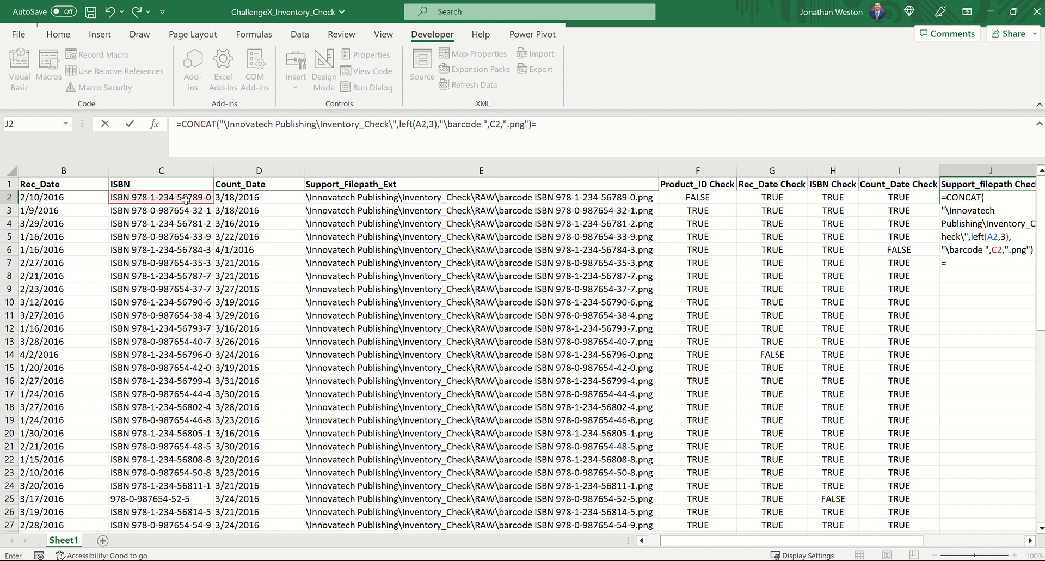
click(359, 199)
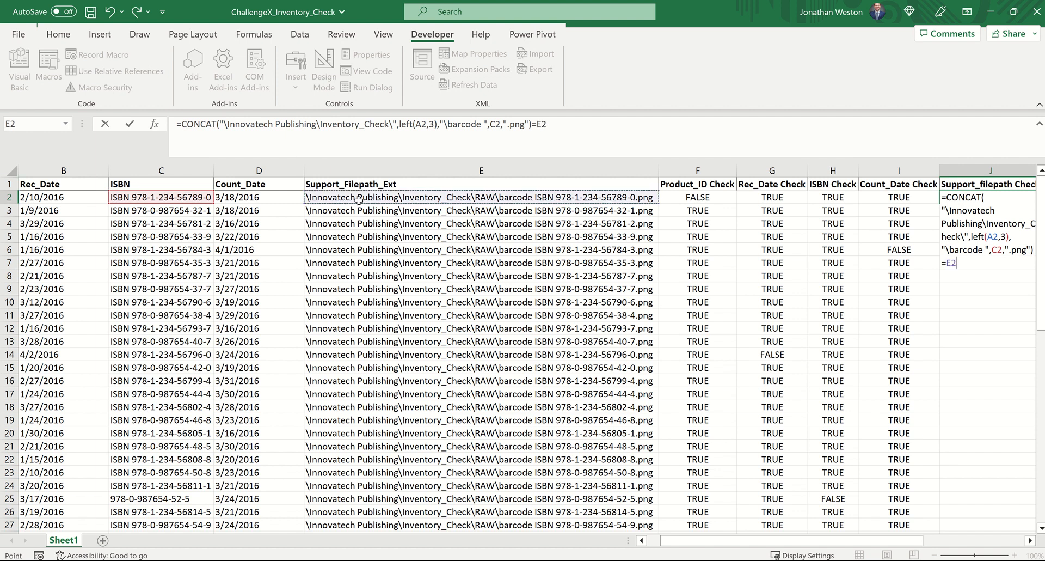
key(ctrl+Return)
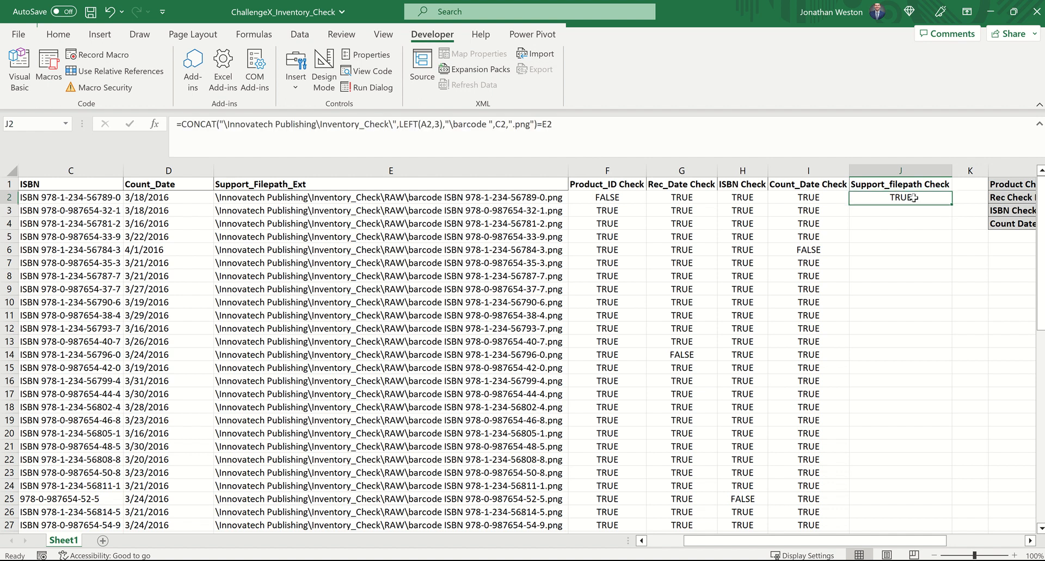
Step: Fill the J2 formula down the Support_filepath Check column through row 61 and look over the filled rows
double_click(953, 205)
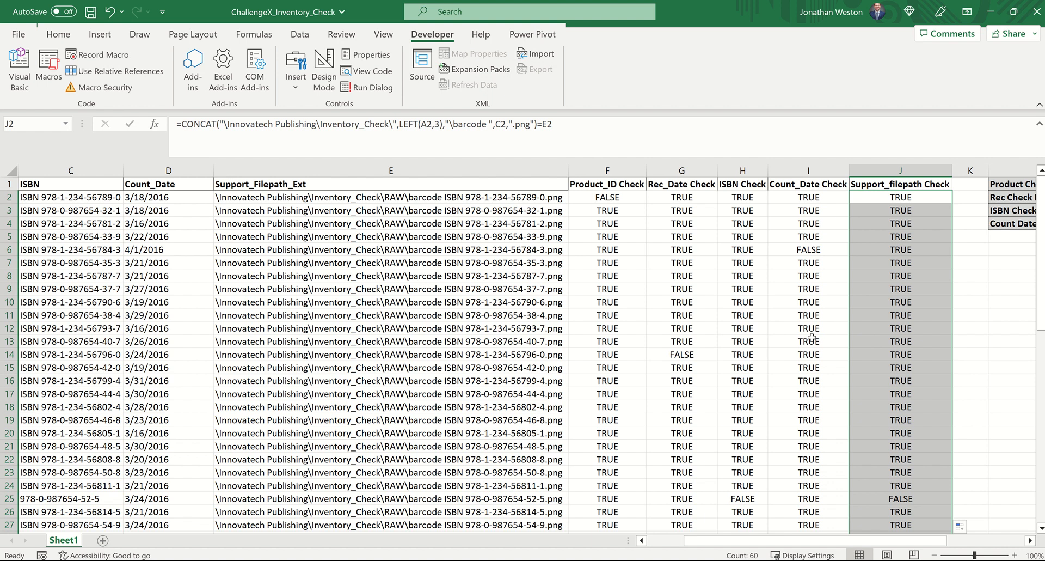
scroll(812, 338, down, 2)
scroll(811, 338, up, 2)
Step: Create a formula-based conditional formatting rule for F2:J61 with the condition =F2=FALSE
drag(627, 199, 950, 520)
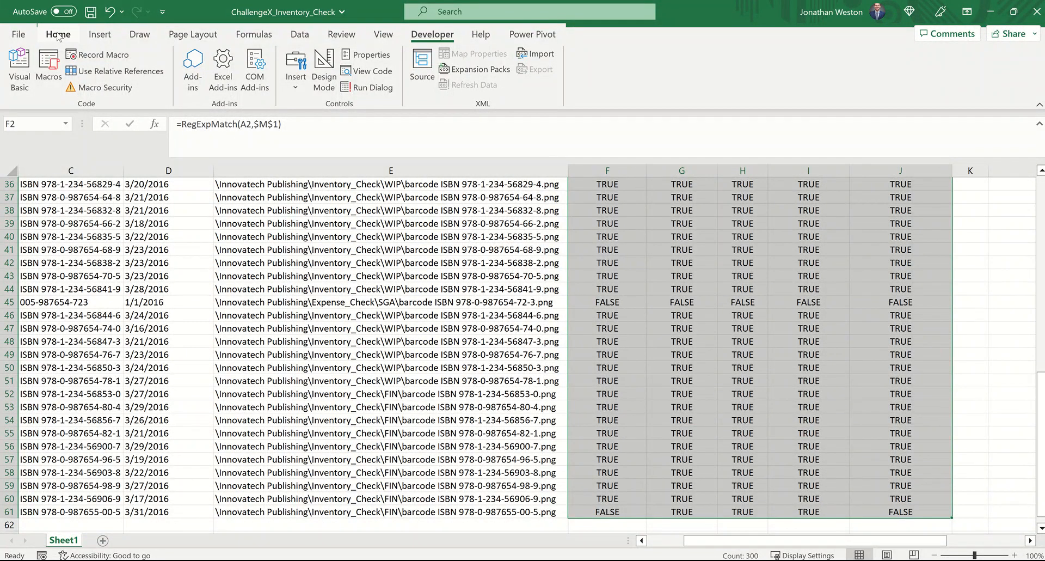
click(58, 35)
click(574, 69)
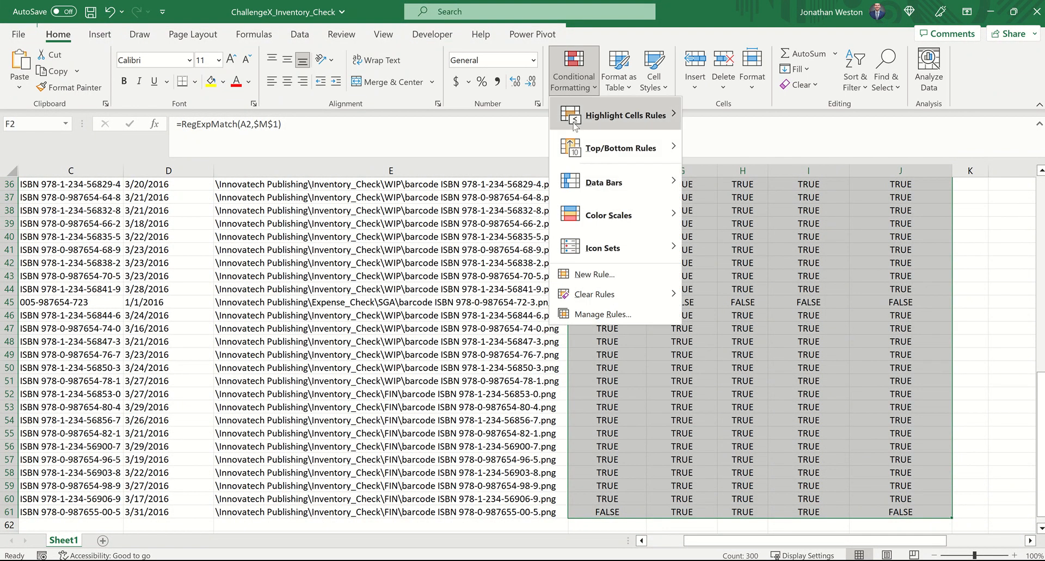
click(595, 274)
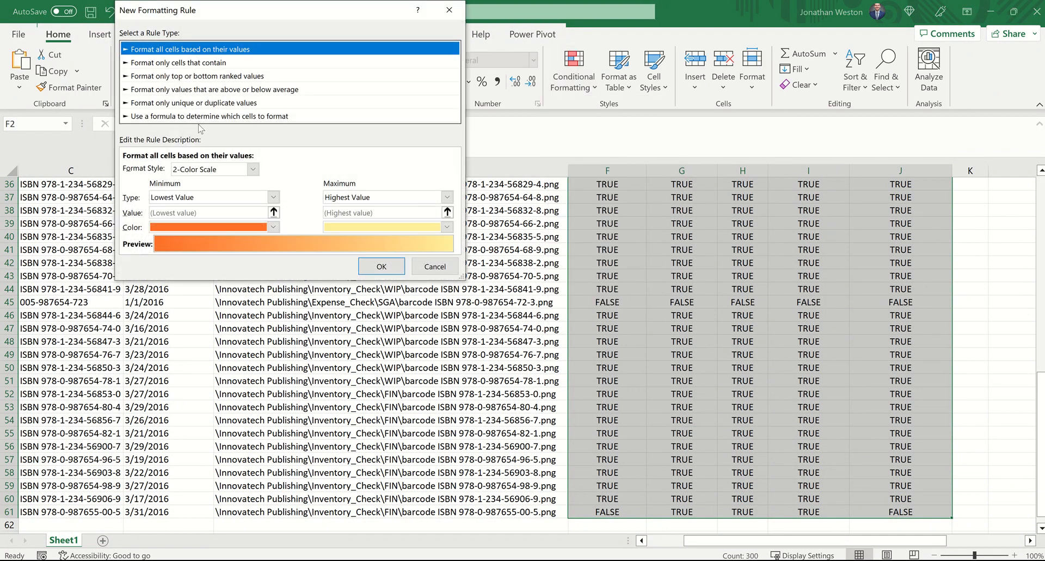
click(193, 117)
click(192, 169)
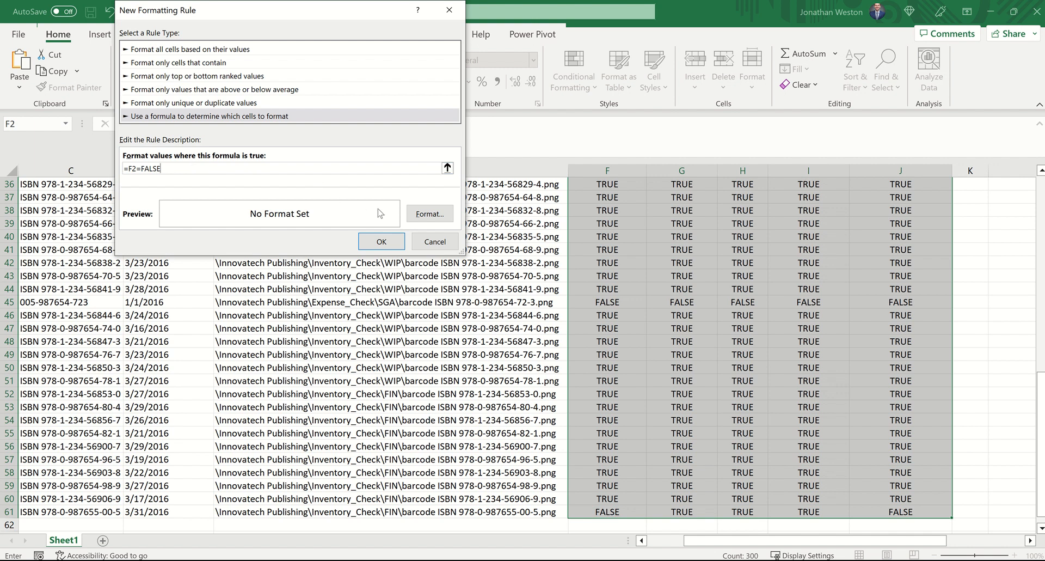
scroll(536, 223, up, 12)
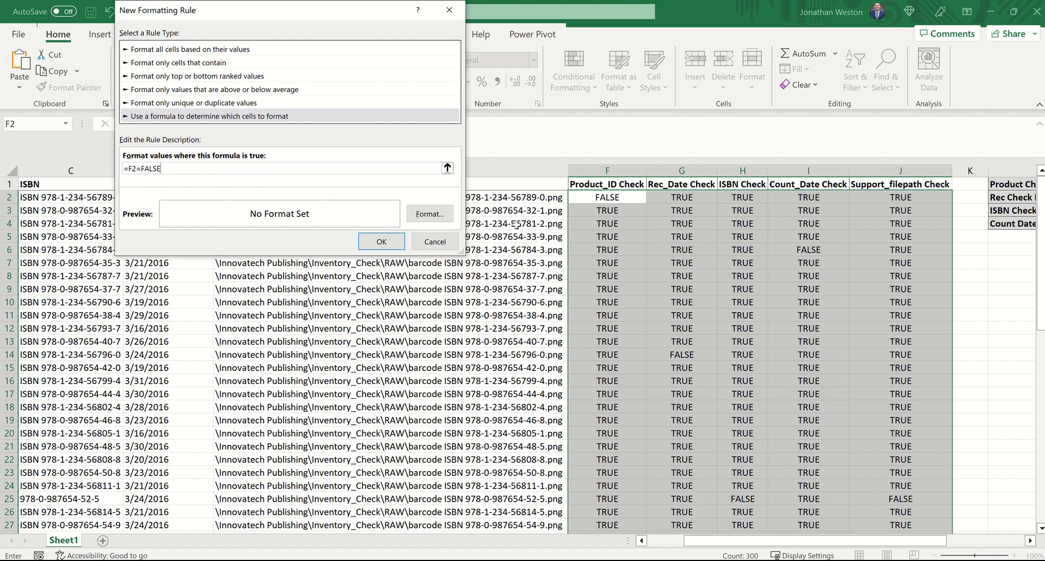
Step: Give the check columns' FALSE rule a red fill and apply it
click(420, 215)
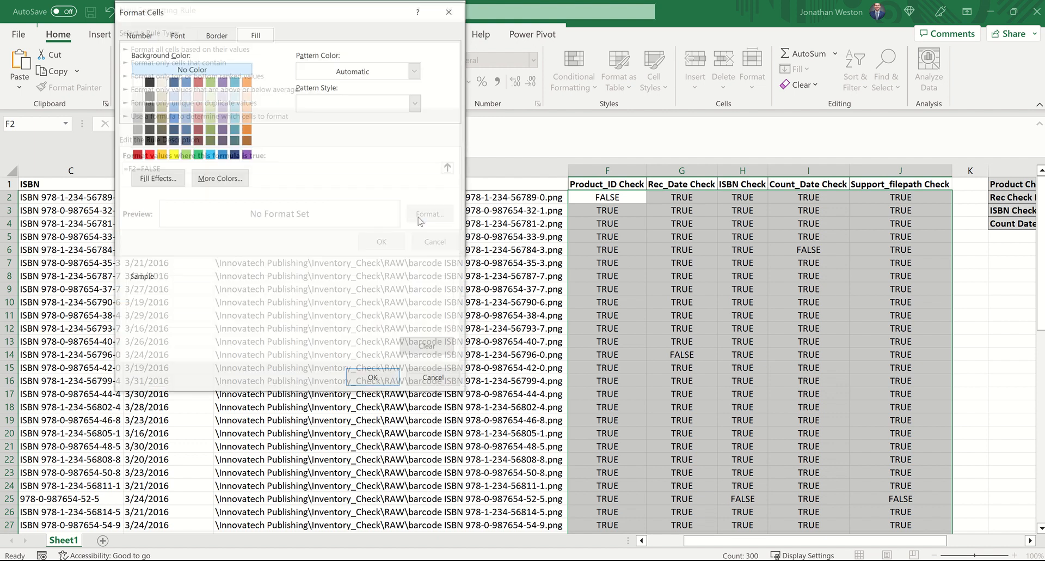
click(148, 154)
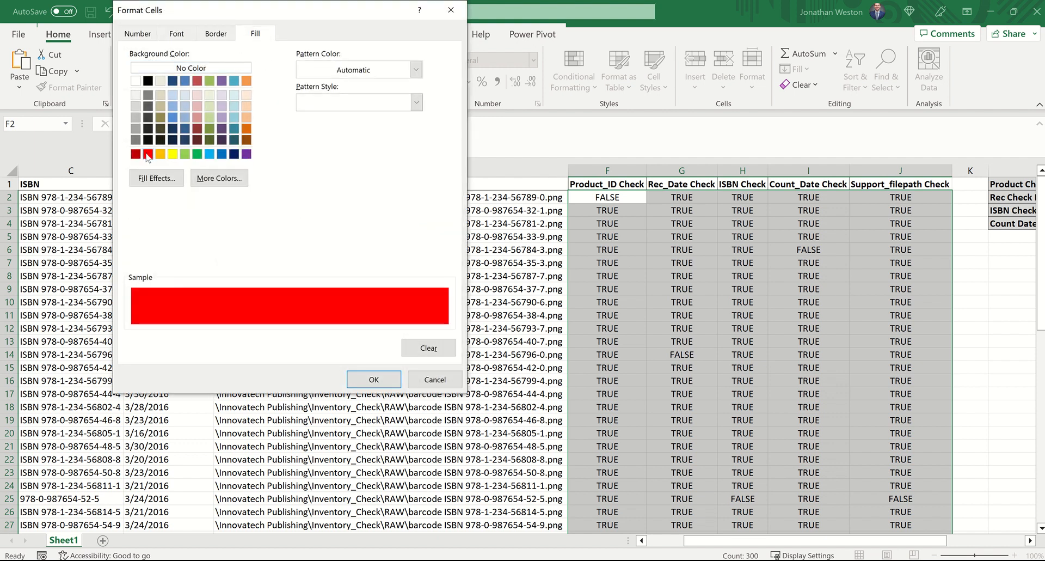
click(375, 379)
click(381, 241)
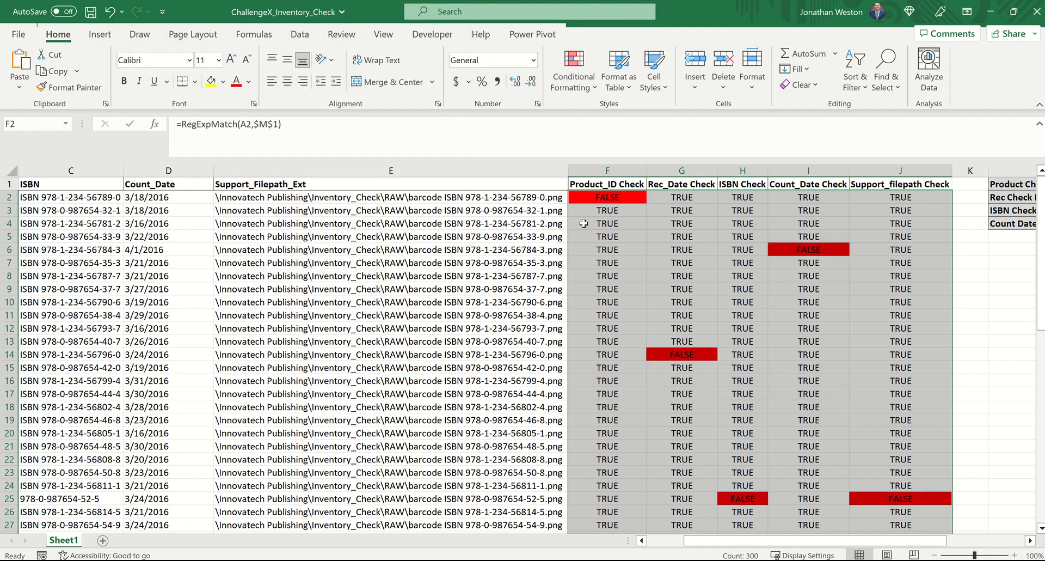
Step: Look over the red FALSE cells in the check columns down to row 61, including all of row 45
click(607, 249)
click(807, 251)
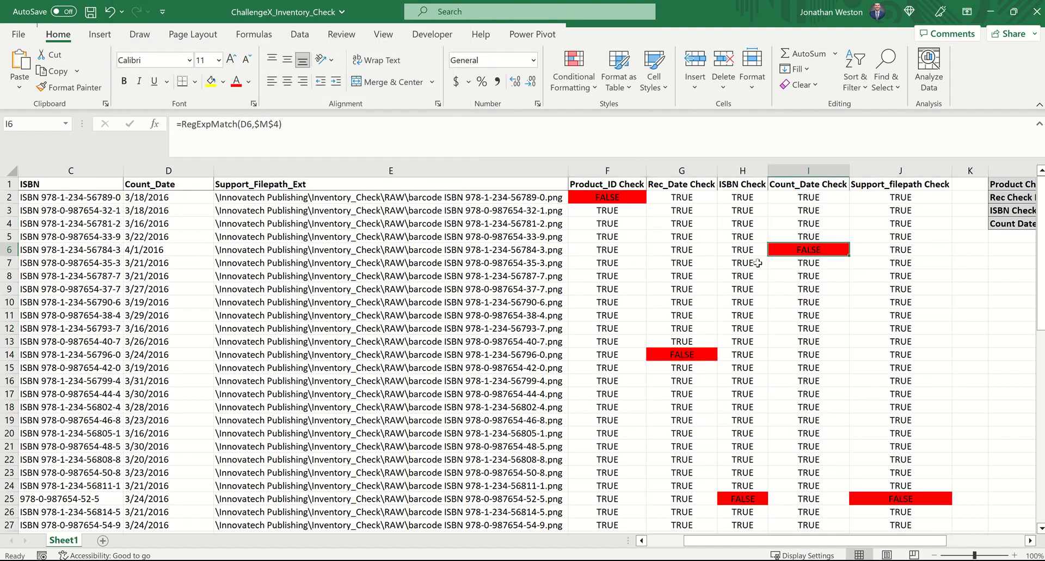
scroll(726, 256, down, 7)
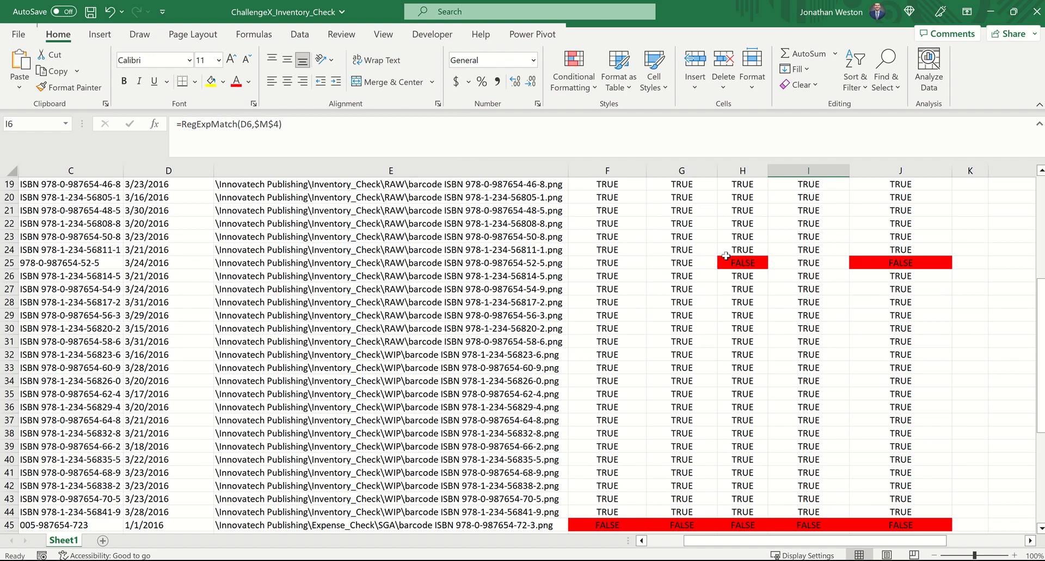
scroll(726, 256, down, 5)
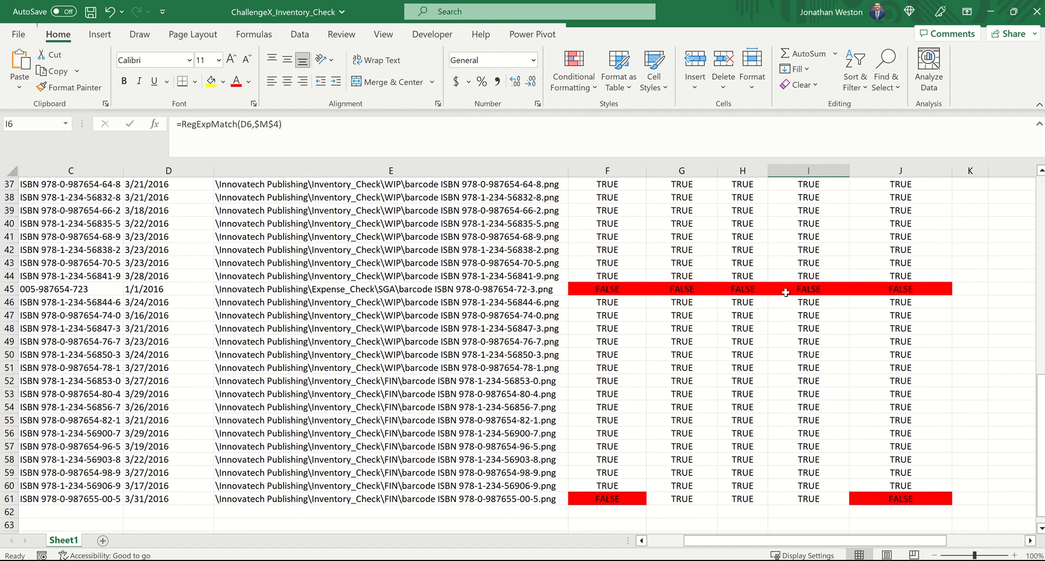
drag(884, 290, 57, 282)
scroll(584, 327, down, 2)
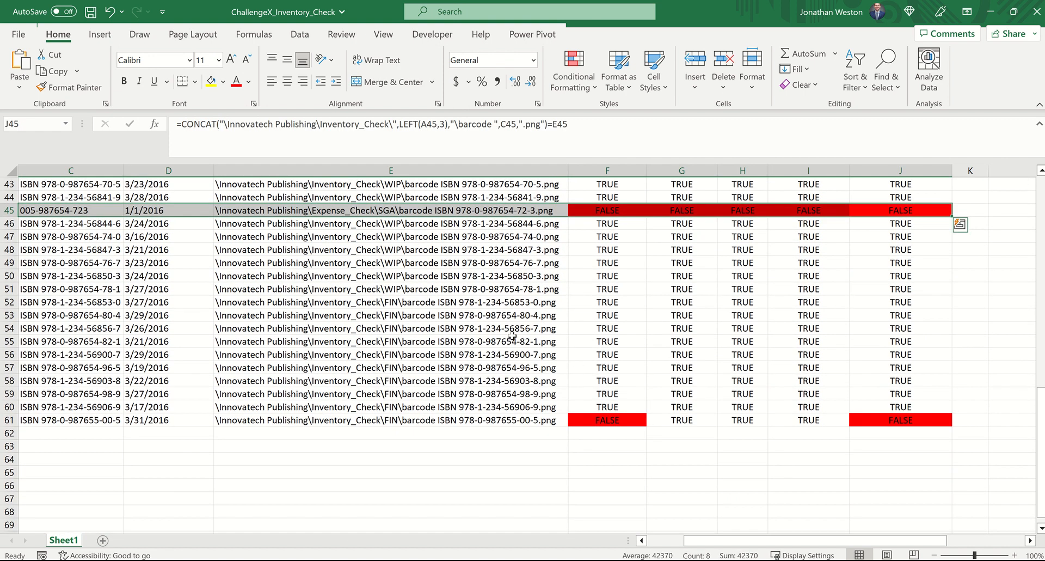
scroll(508, 333, up, 14)
scroll(518, 330, left, 3)
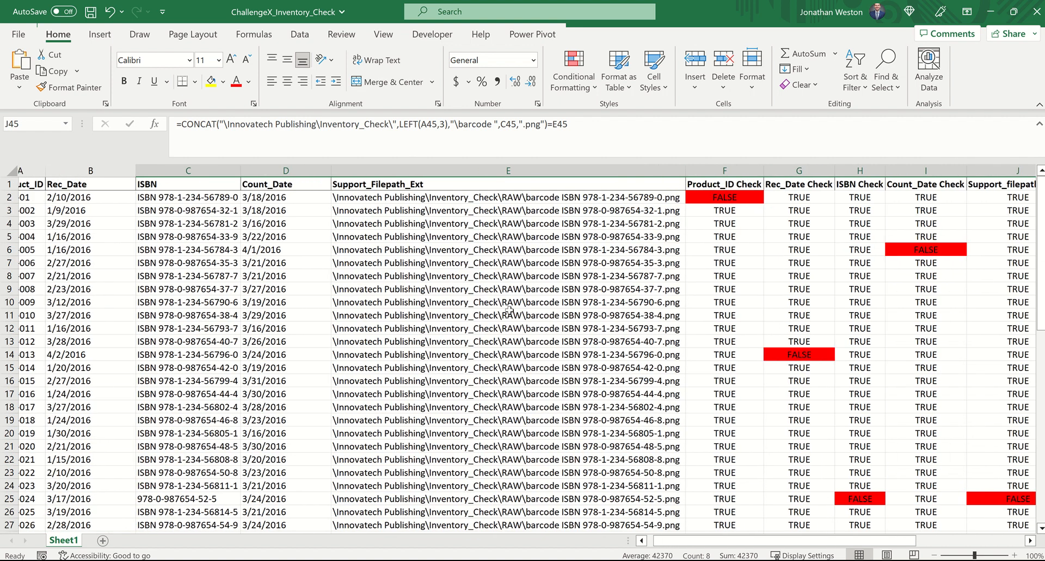
Step: Create a formula-based conditional formatting rule for the source data A2:E61 with the condition =F2=FALSE
drag(57, 198, 565, 512)
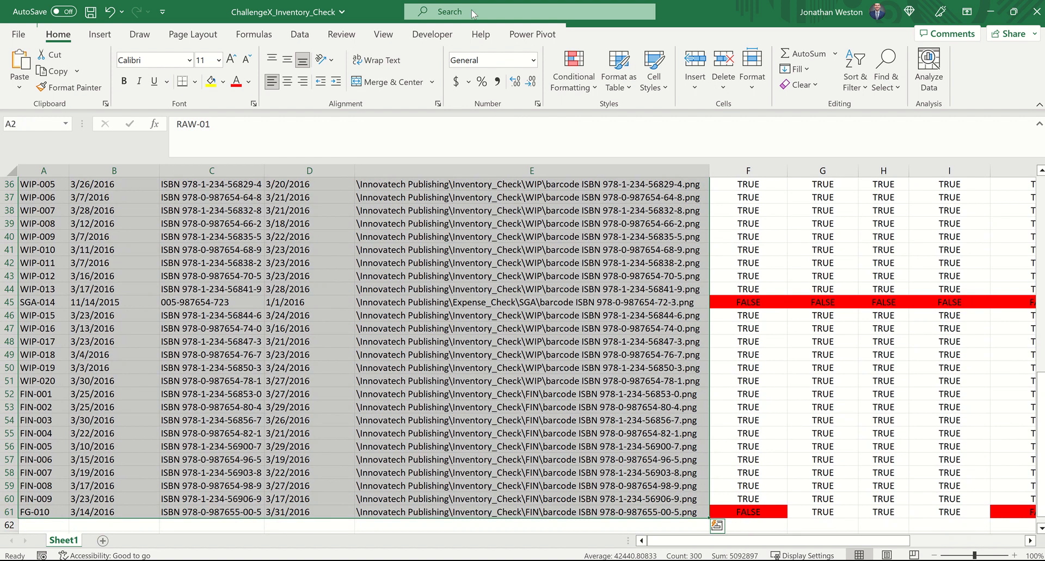
click(573, 74)
click(595, 274)
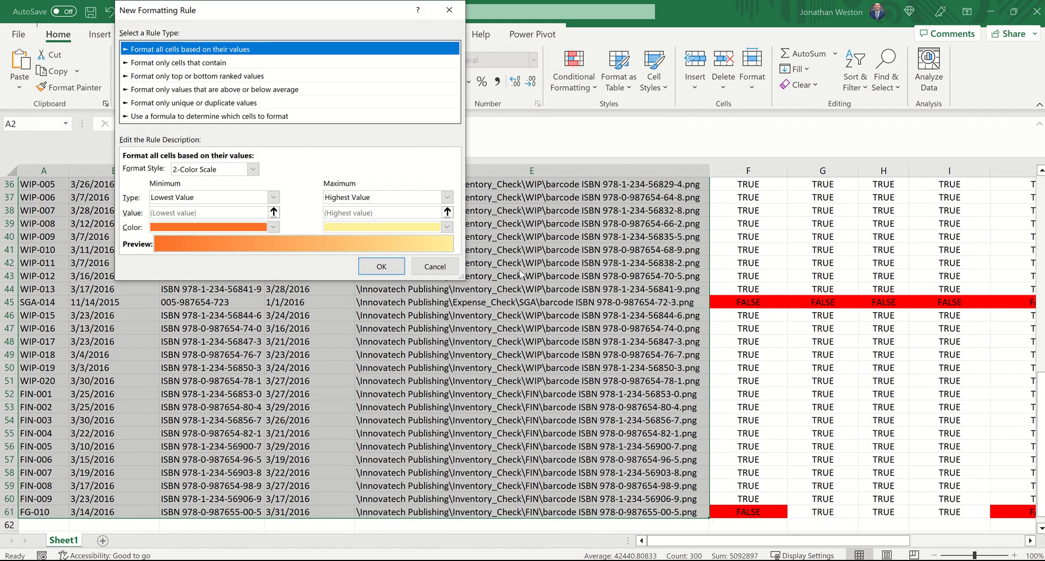
click(181, 116)
click(173, 169)
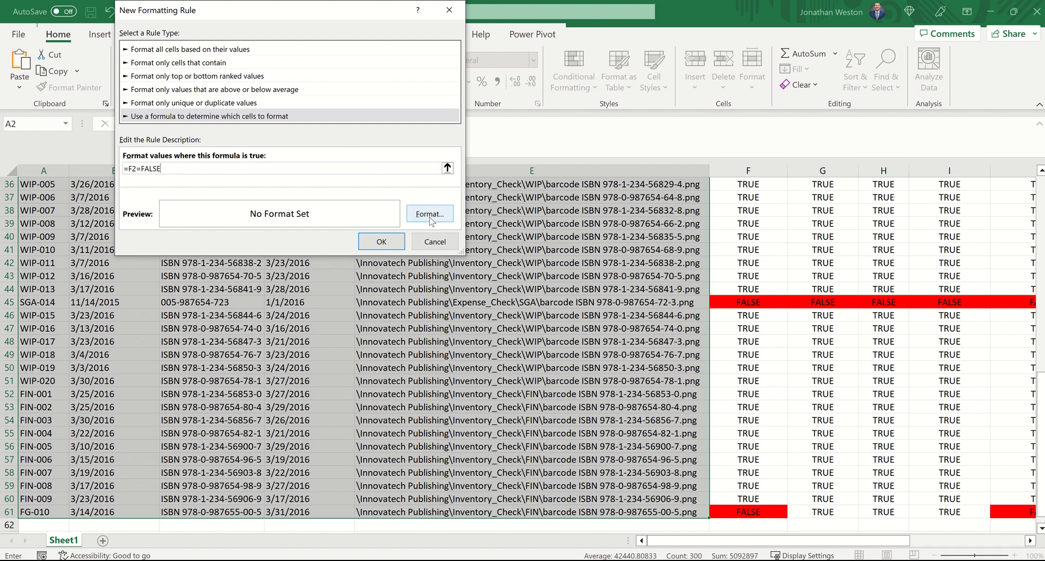
Step: Give the source data's rule a yellow fill and apply it
click(428, 218)
click(172, 155)
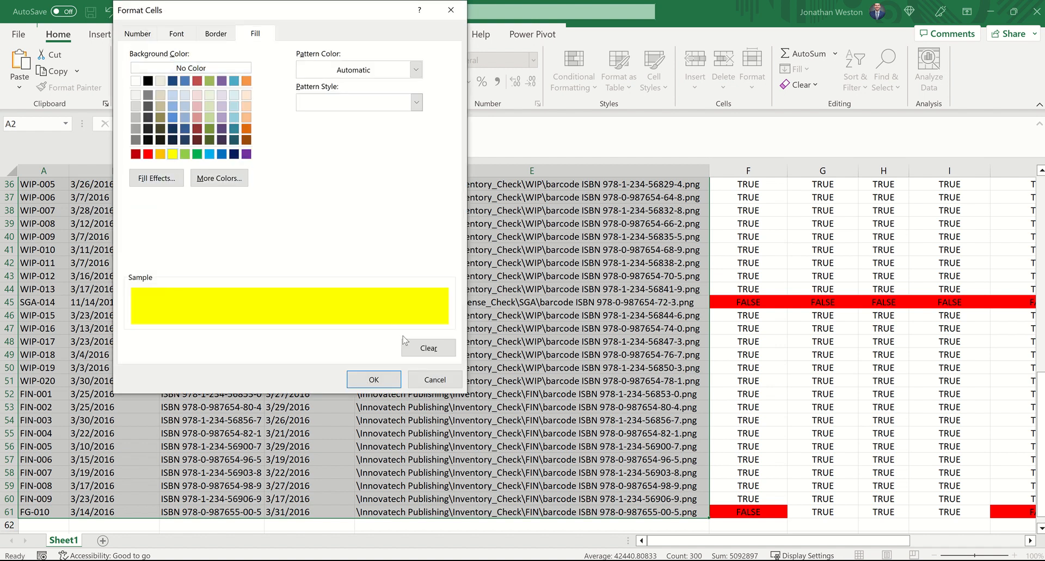
click(386, 378)
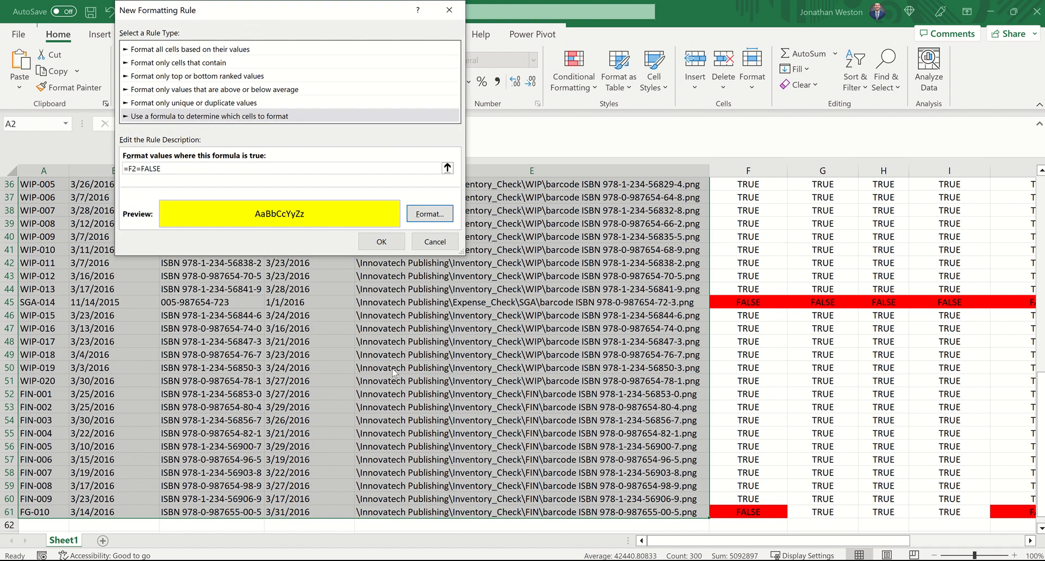
click(382, 241)
Step: Examine the yellow source entries A2, D6, B14, C25 and E25 to see what makes each one invalid
scroll(235, 276, up, 10)
scroll(234, 275, up, 2)
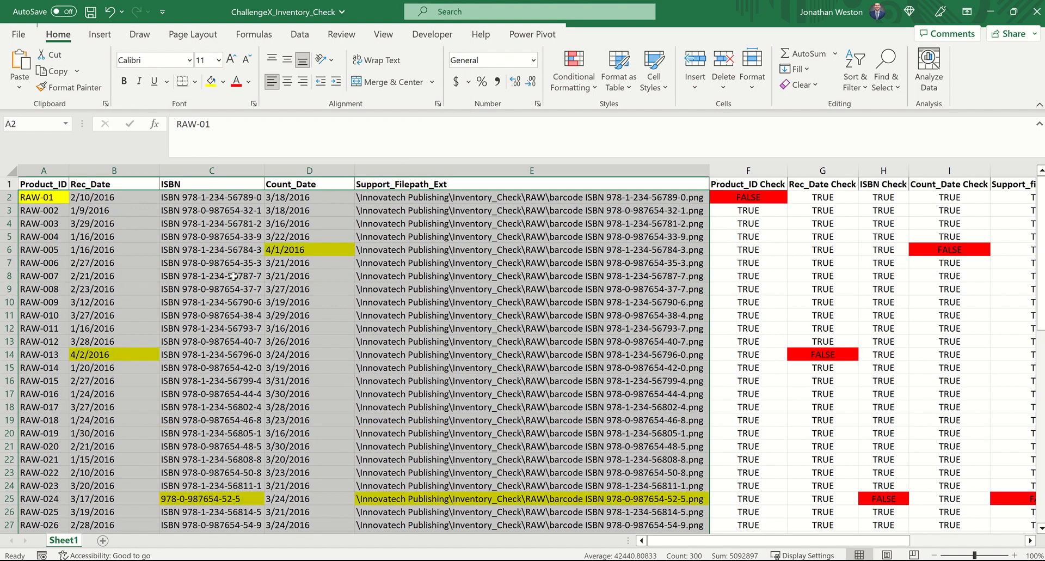
click(50, 197)
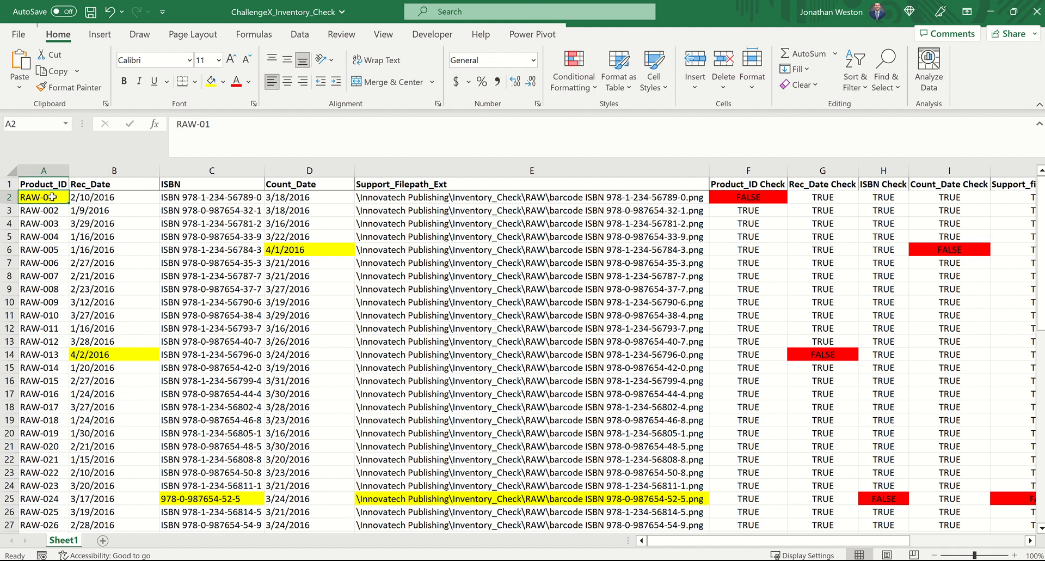
click(287, 249)
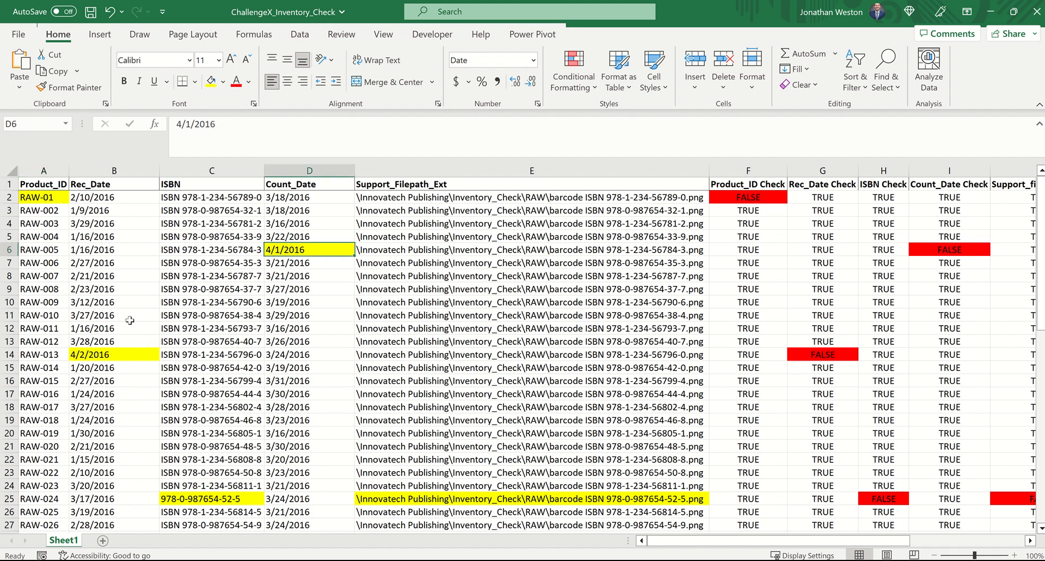
click(118, 354)
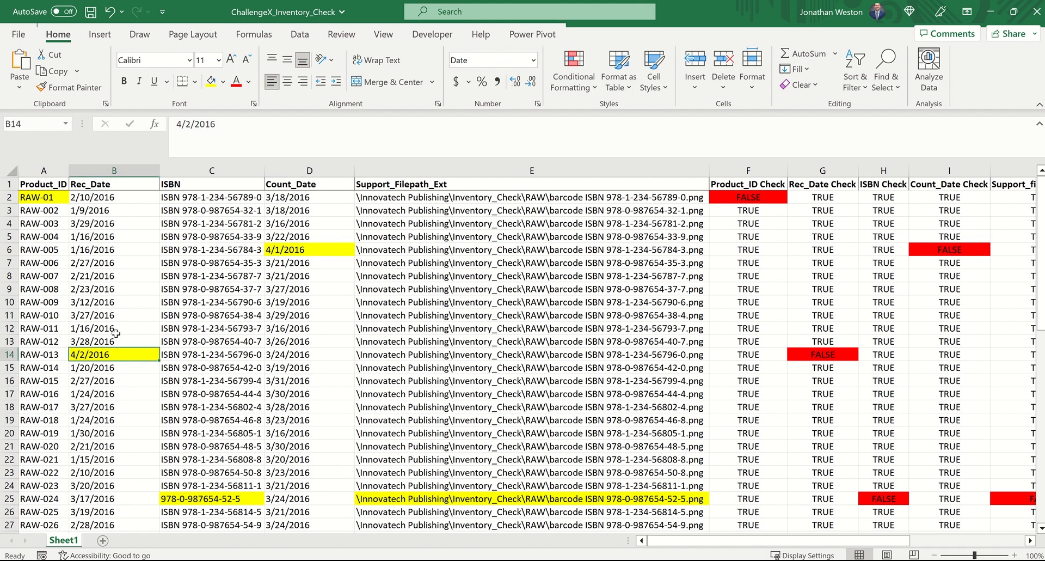
scroll(143, 357, down, 2)
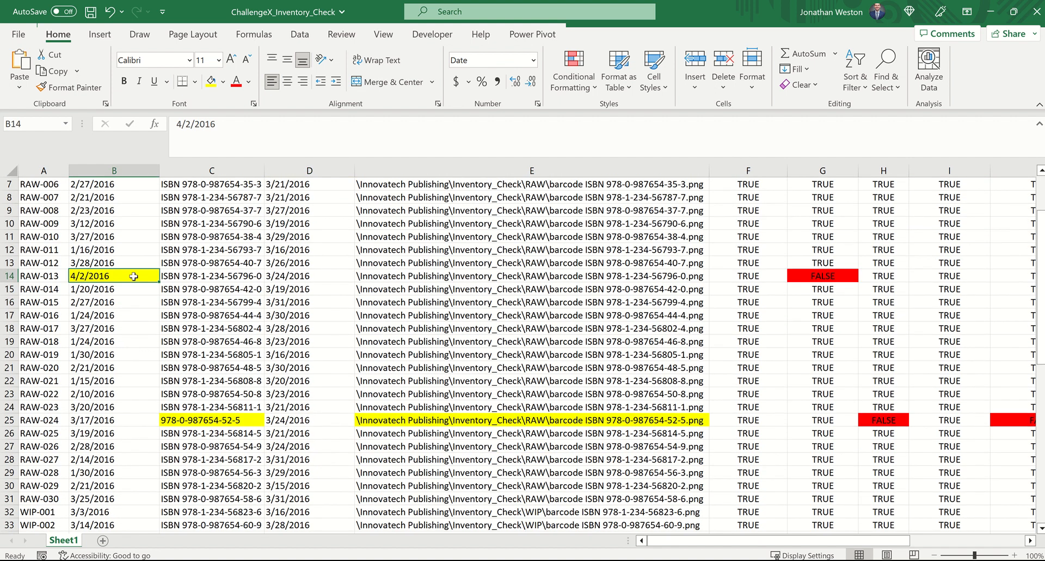
click(184, 419)
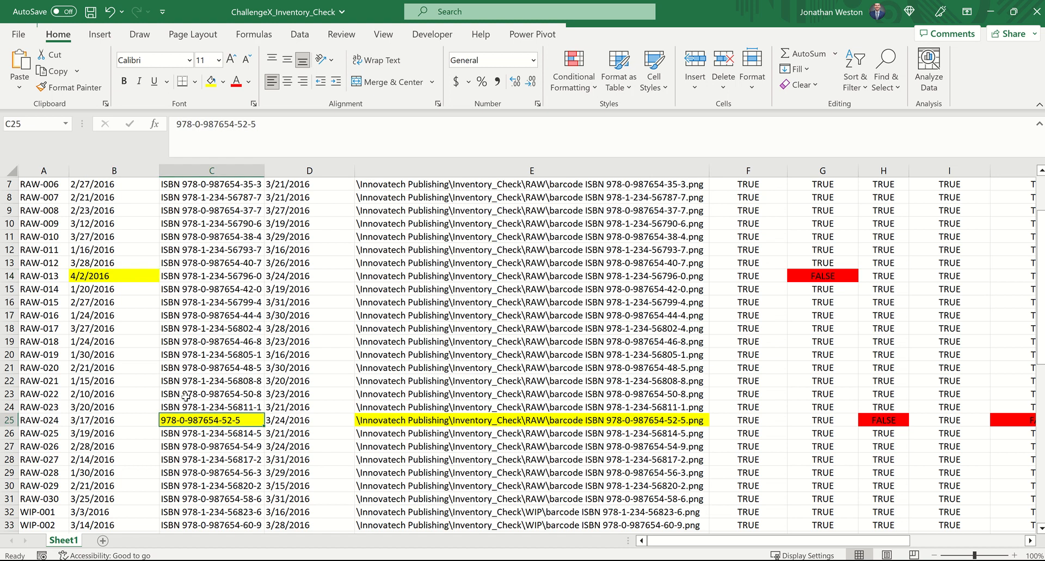
scroll(186, 395, down, 2)
scroll(181, 391, down, 1)
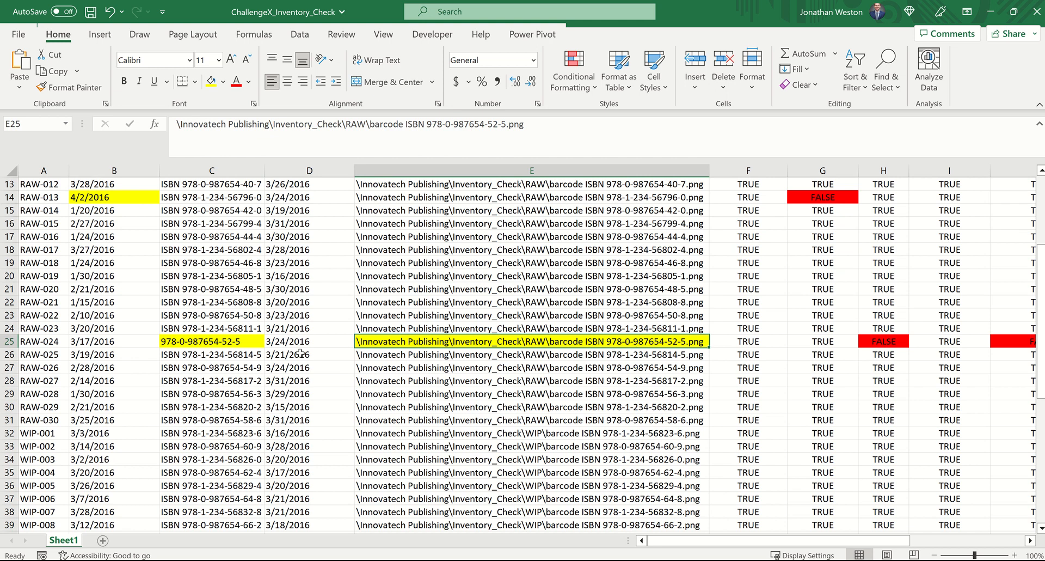
scroll(438, 341, down, 10)
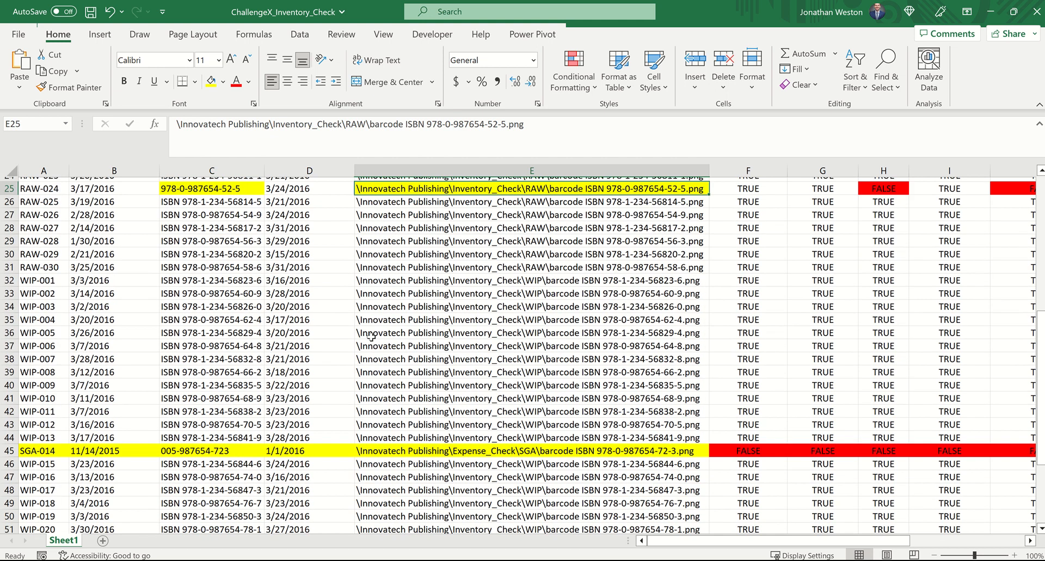
Step: Examine each highlighted entry in row 45 from Product_ID to Support_Filepath_Ext, and the Product_ID in A61
scroll(341, 322, up, 3)
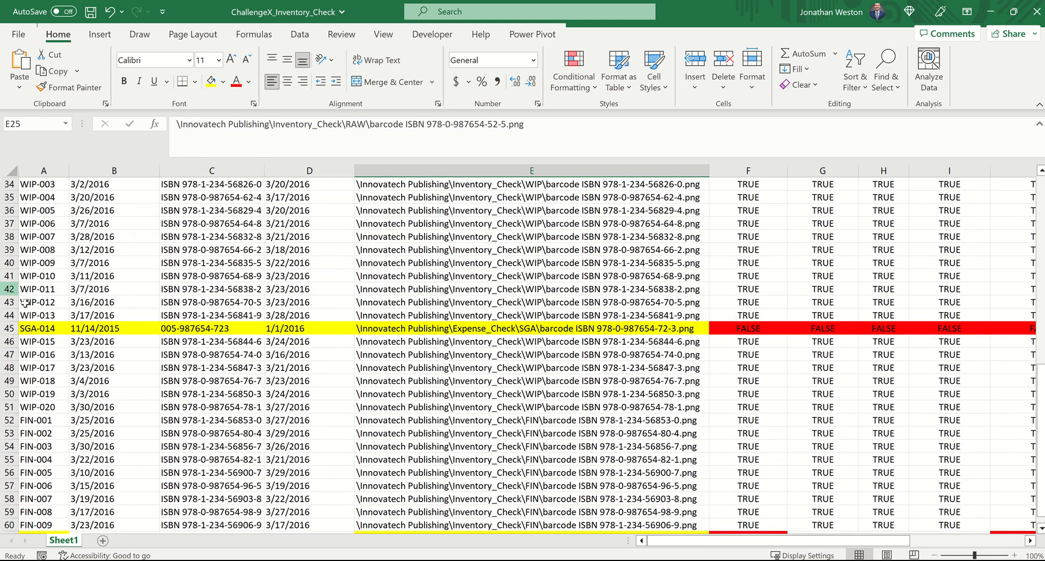
click(41, 328)
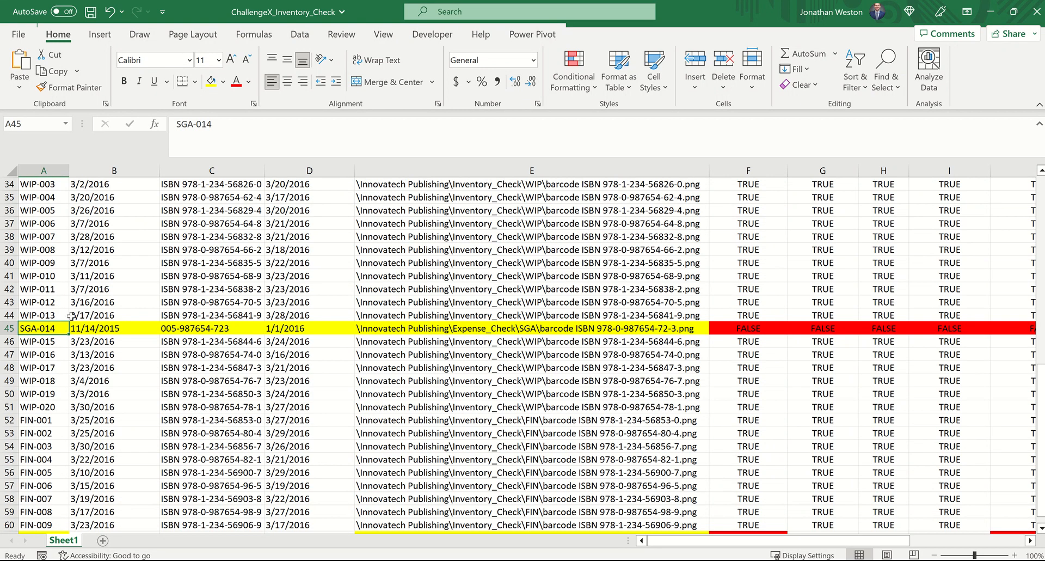
click(92, 329)
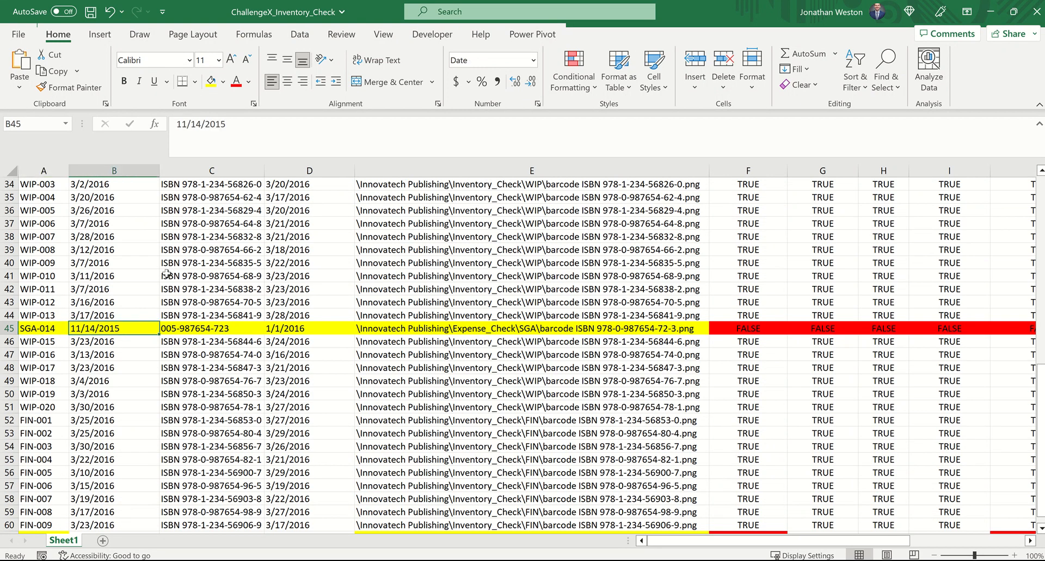
click(196, 327)
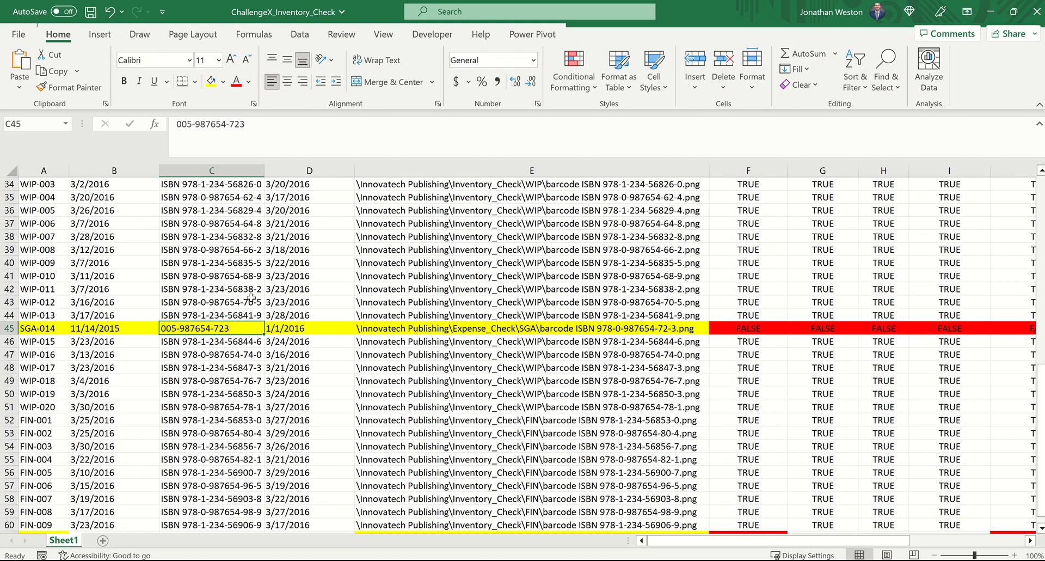
click(293, 327)
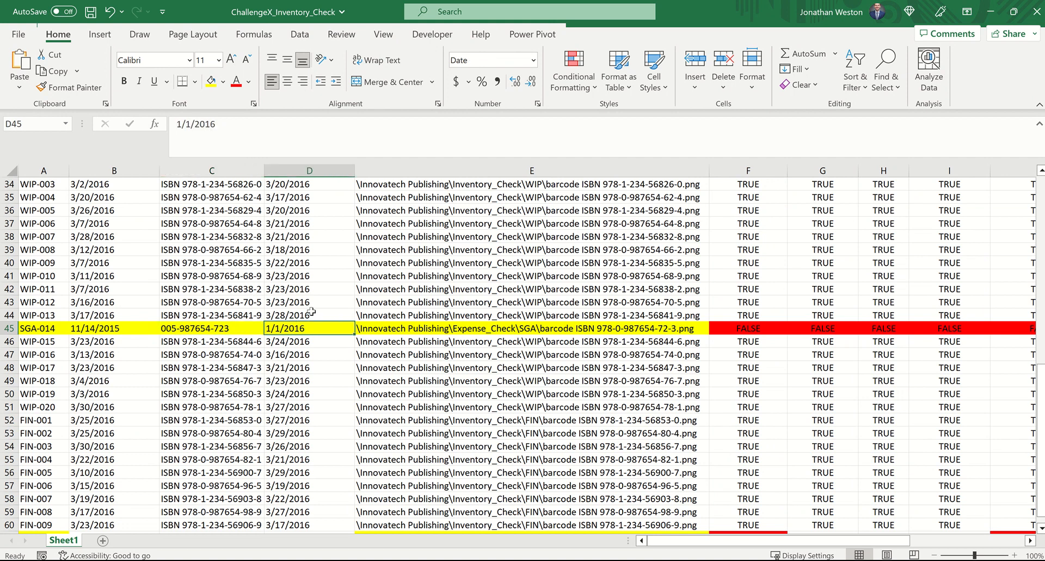
click(406, 329)
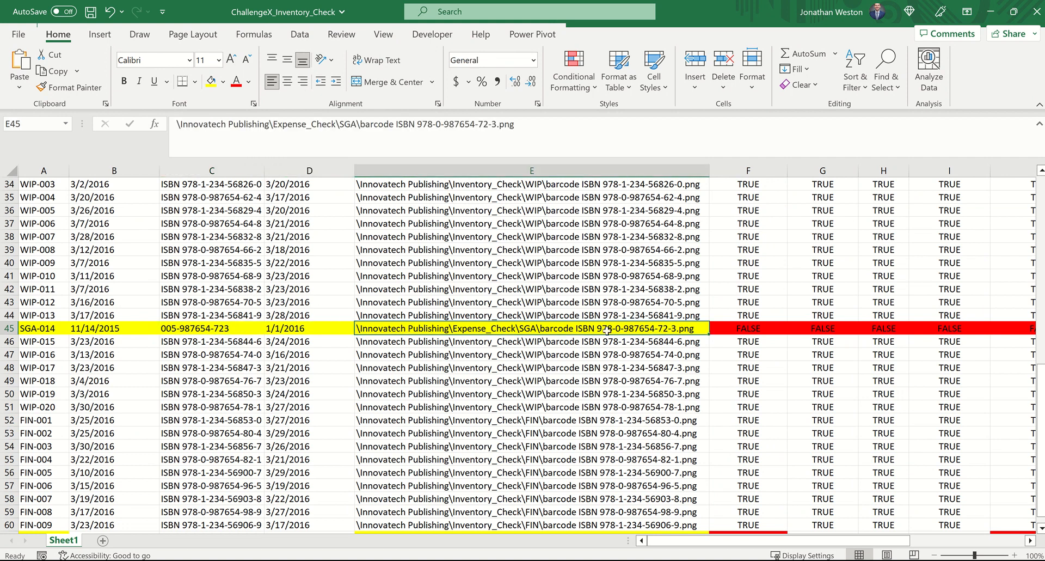
click(214, 329)
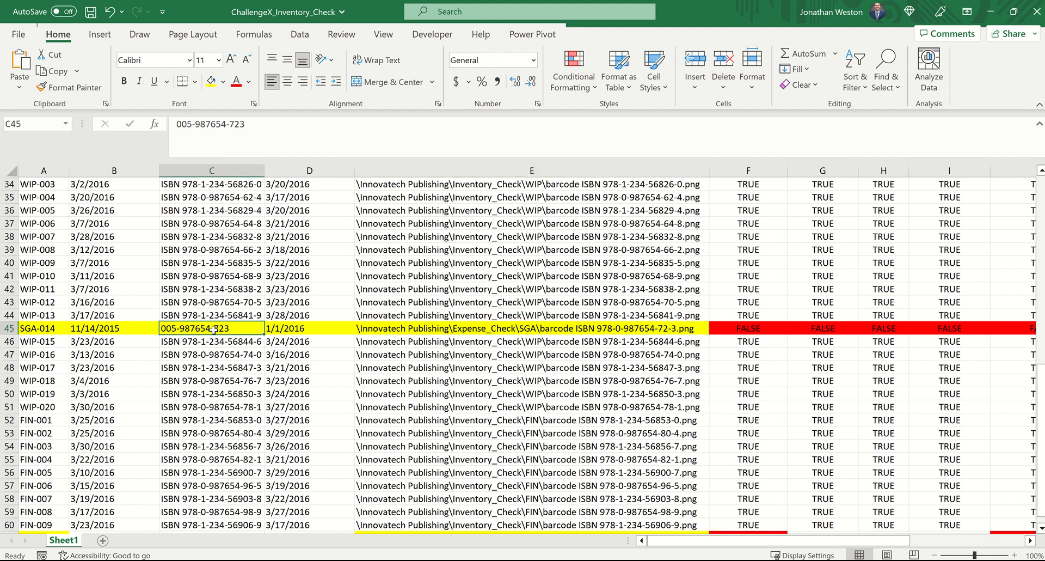
scroll(214, 329, down, 4)
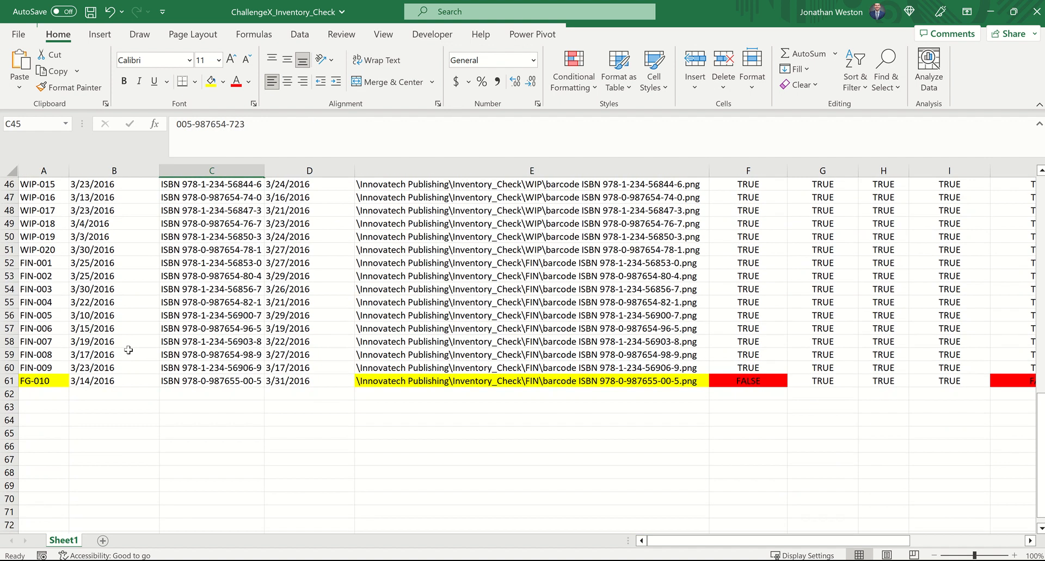
click(24, 381)
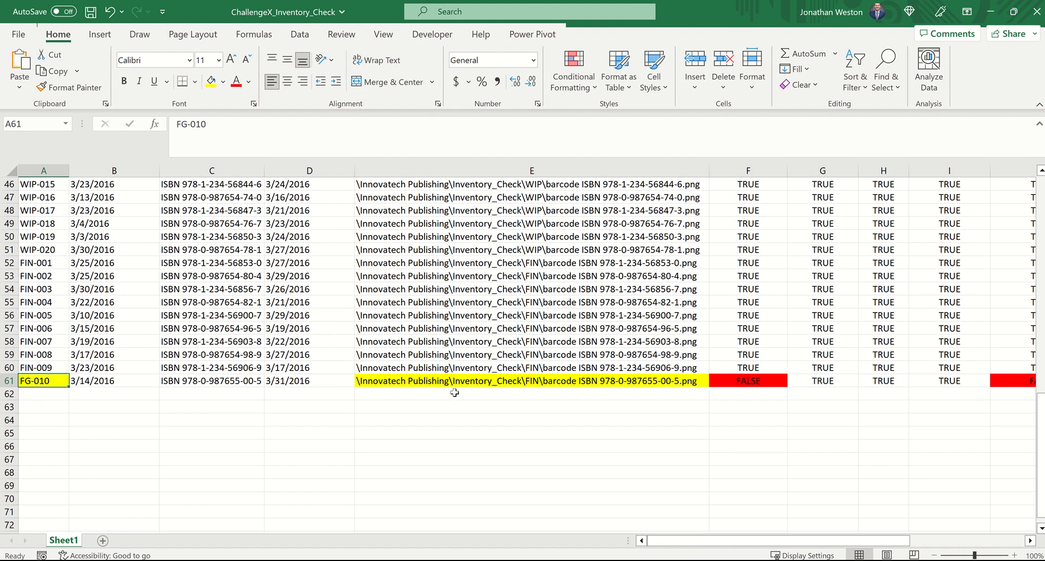
Step: Examine the Support_Filepath_Ext entry in E61, checking the folder part of the path against the row's Product_ID
click(534, 376)
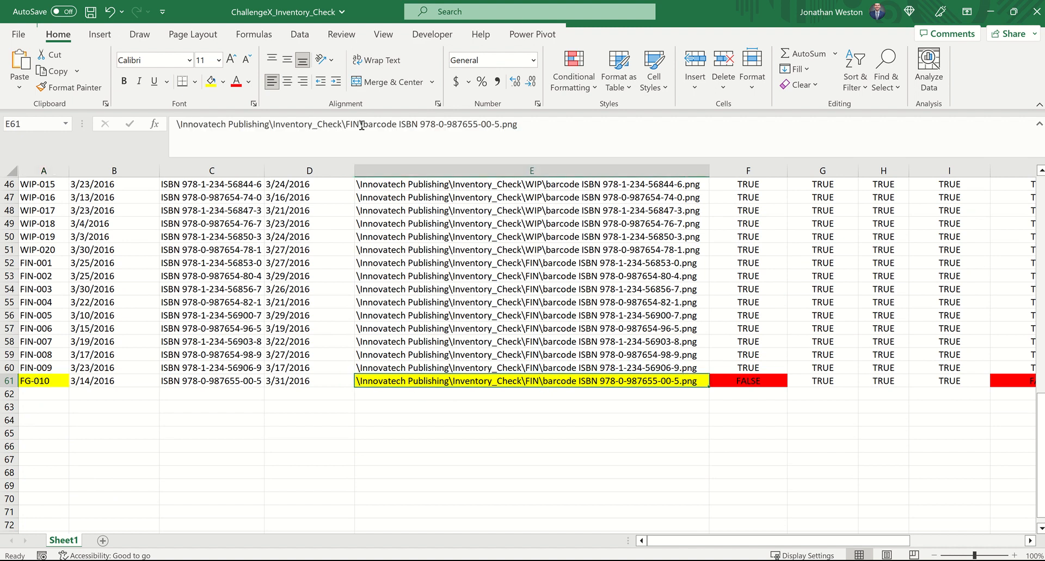
drag(362, 126, 349, 127)
click(441, 457)
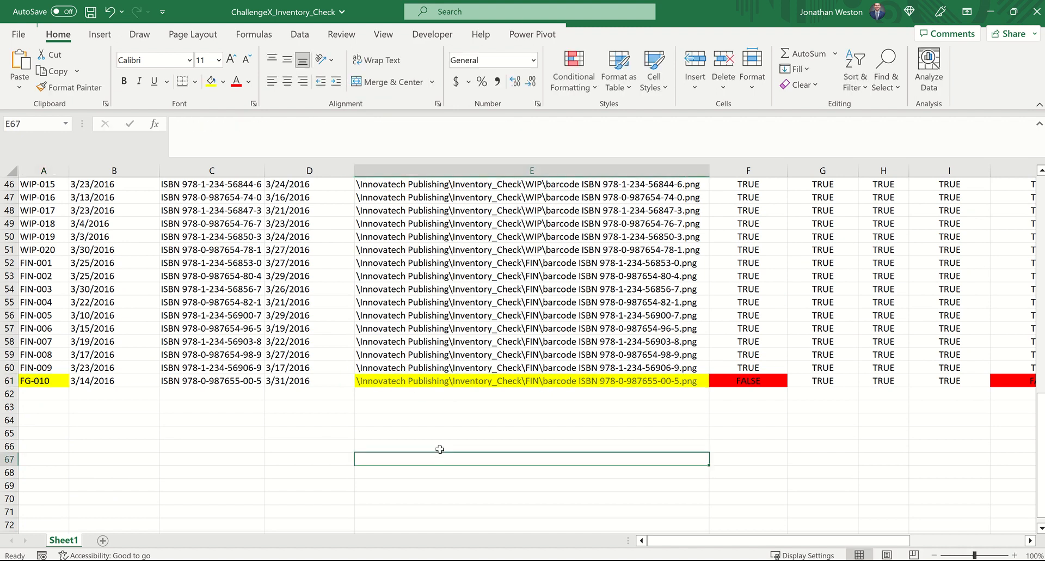
Step: Review the red-highlighted results in the check columns F to J from the first data row down to row 61
scroll(445, 403, up, 15)
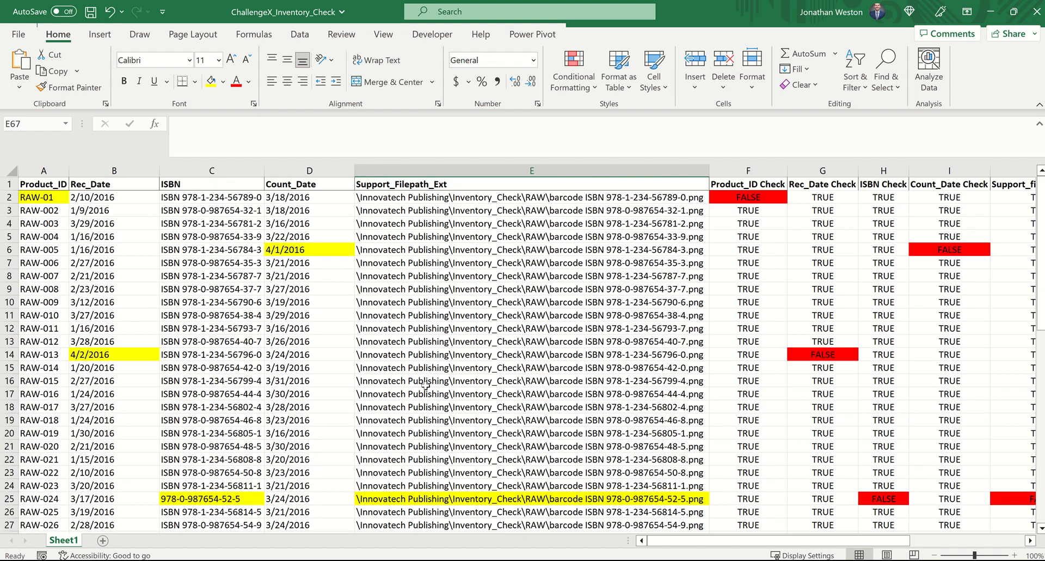
scroll(424, 335, right, 4)
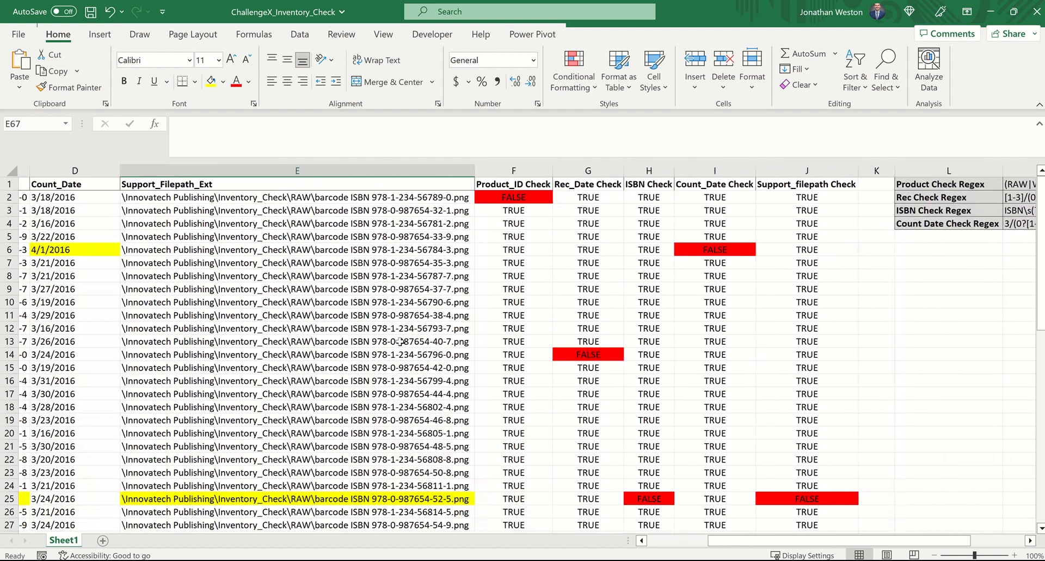
scroll(398, 338, right, 1)
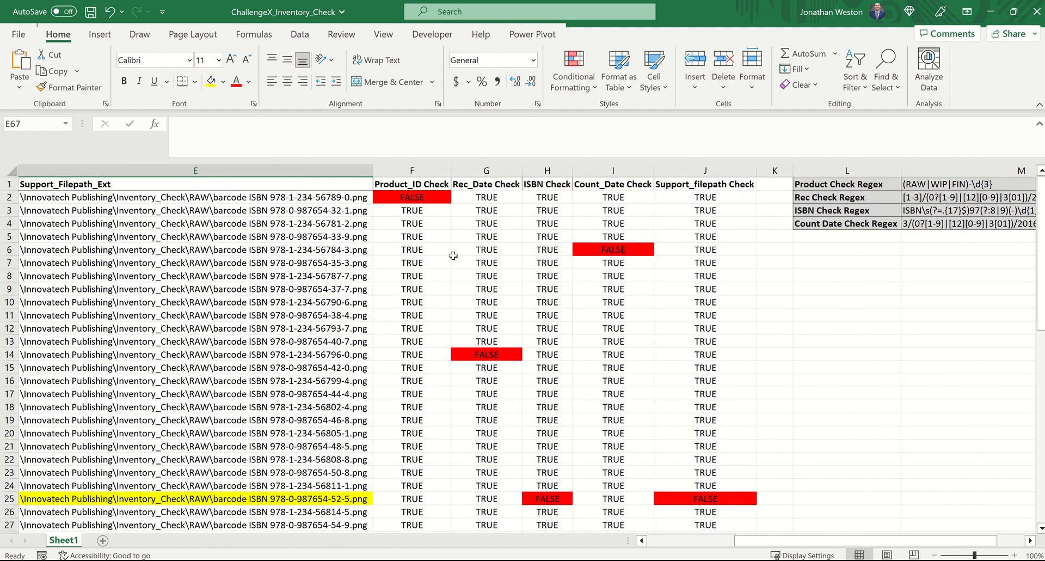
scroll(453, 255, down, 2)
scroll(453, 255, up, 2)
scroll(453, 255, down, 11)
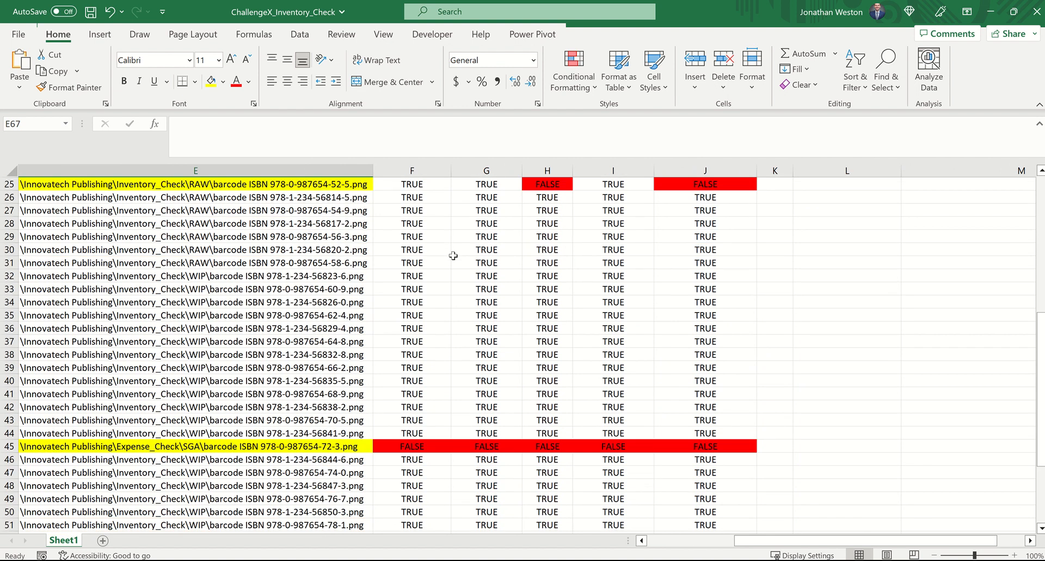
scroll(453, 255, down, 4)
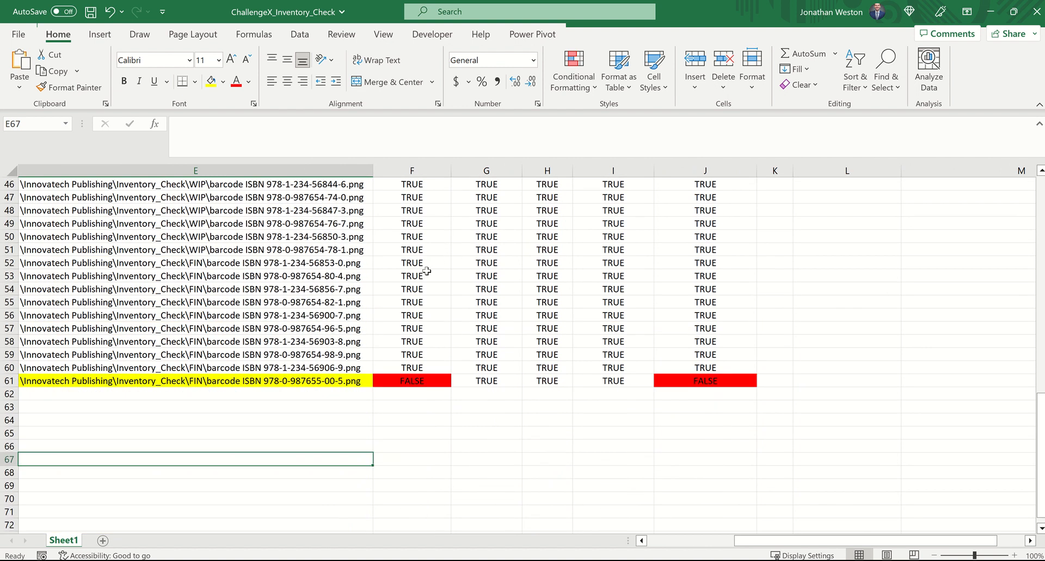